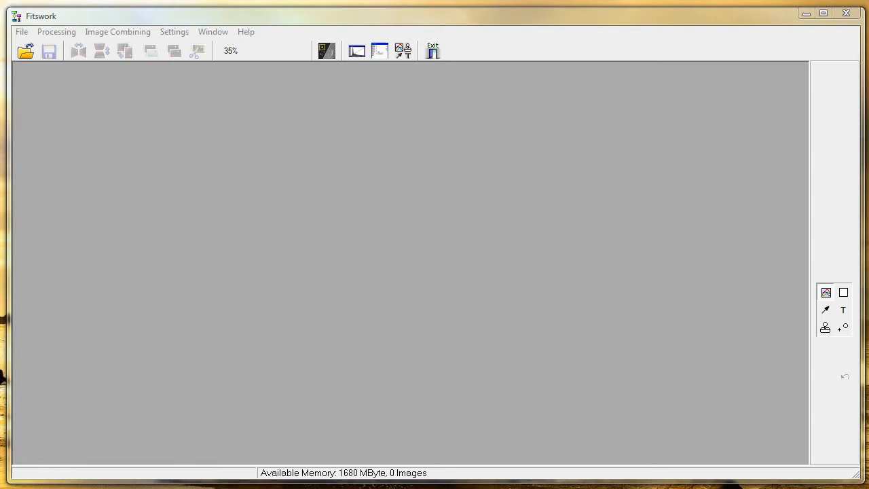
Open the 0028 CR2 raw frame from Y:\AstroPhoto\Galaxies\20150215 m106 TS130 53\m106\Lights.
{"action": "left_click", "coordinate": [25, 55]}
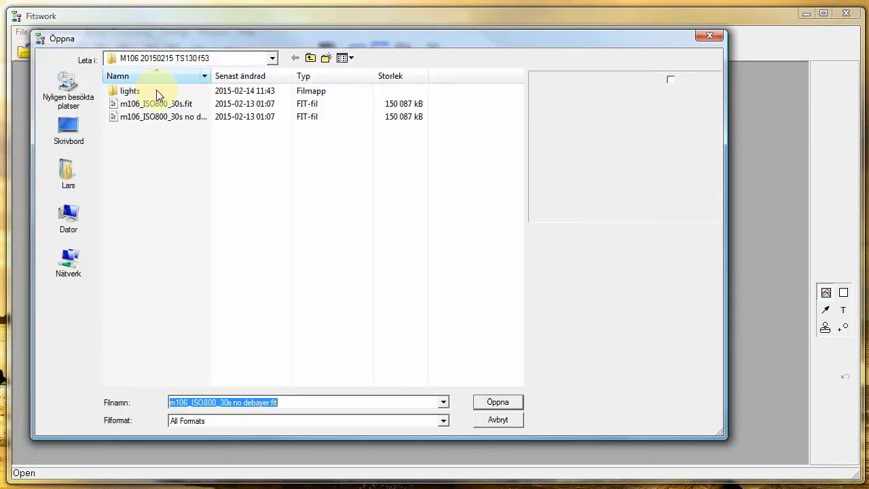
{"action": "left_click", "coordinate": [272, 59]}
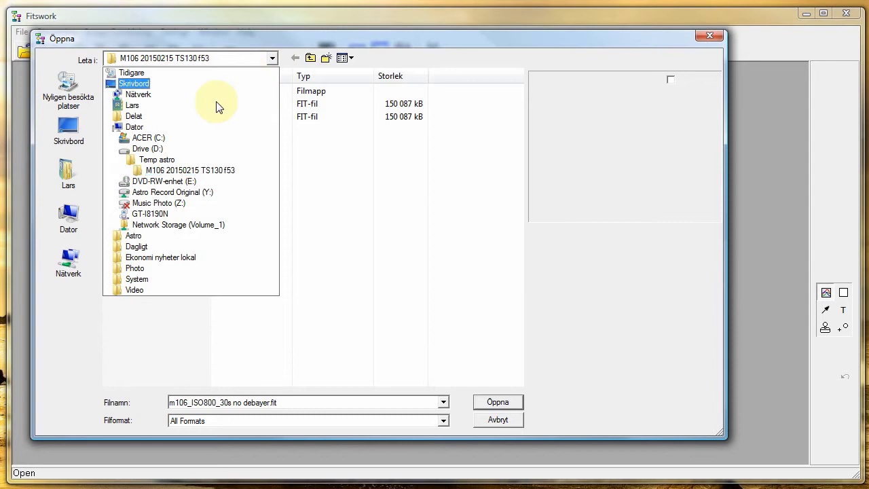
{"action": "left_click", "coordinate": [140, 193]}
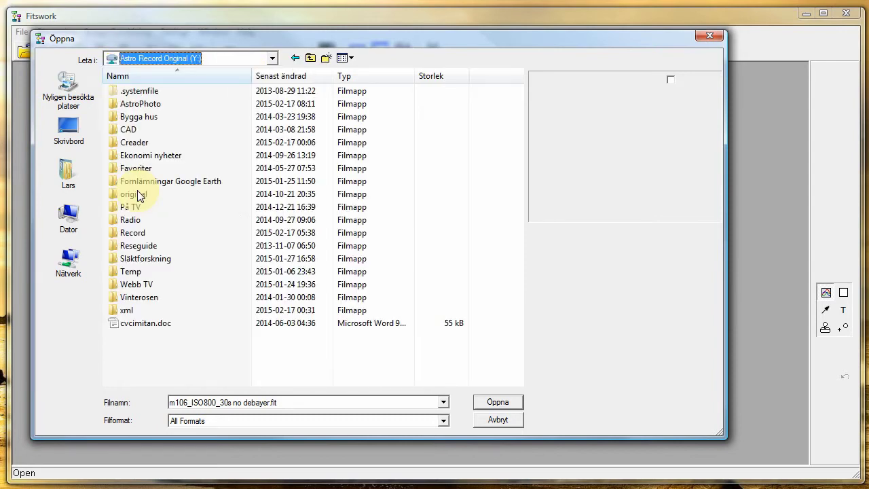
{"action": "double_click", "coordinate": [148, 104]}
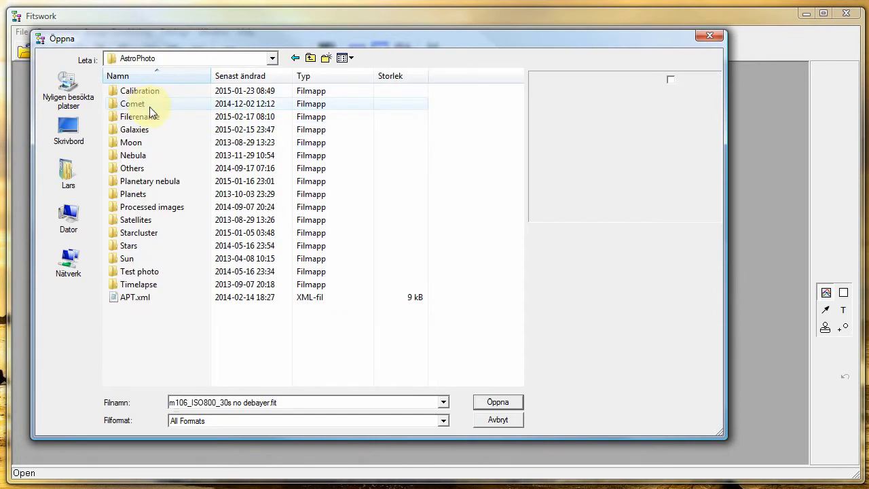
{"action": "double_click", "coordinate": [140, 129]}
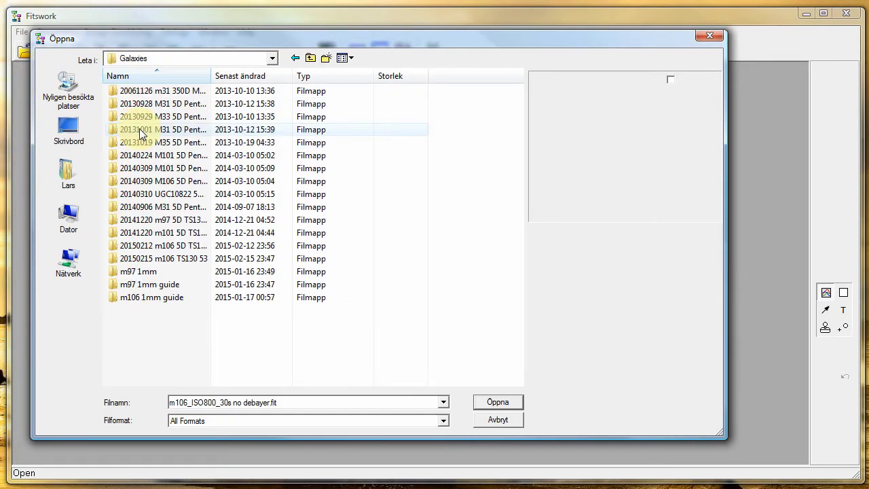
{"action": "left_click", "coordinate": [155, 258]}
{"action": "double_click", "coordinate": [156, 257]}
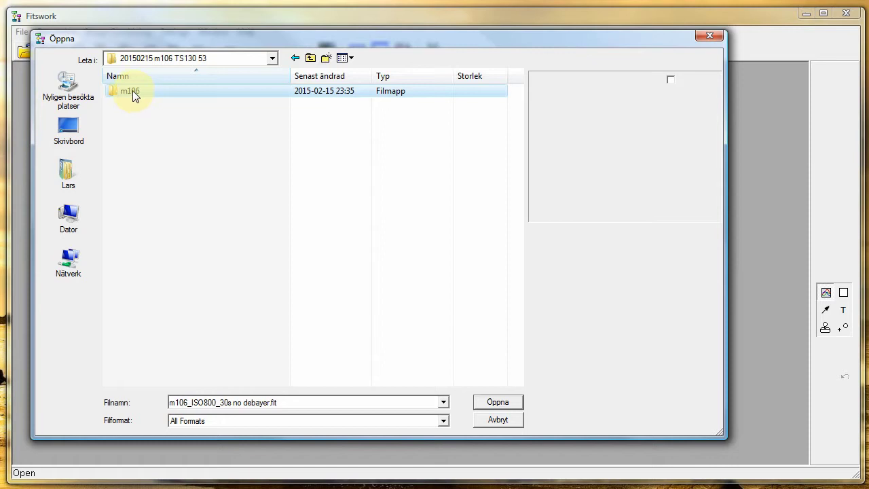
{"action": "double_click", "coordinate": [114, 94]}
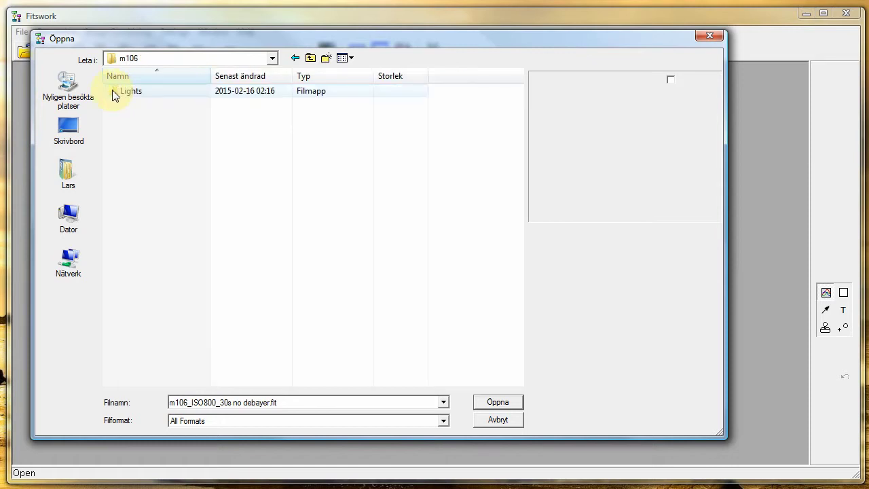
{"action": "double_click", "coordinate": [115, 94]}
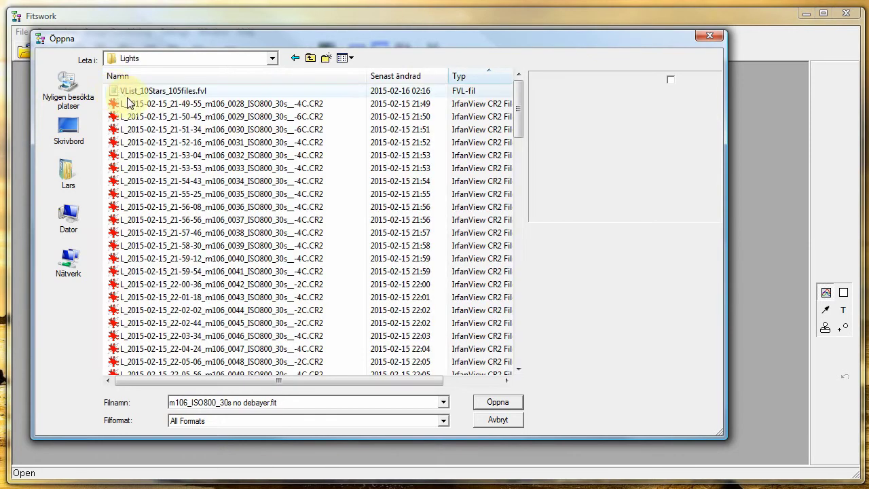
{"action": "left_click", "coordinate": [130, 104]}
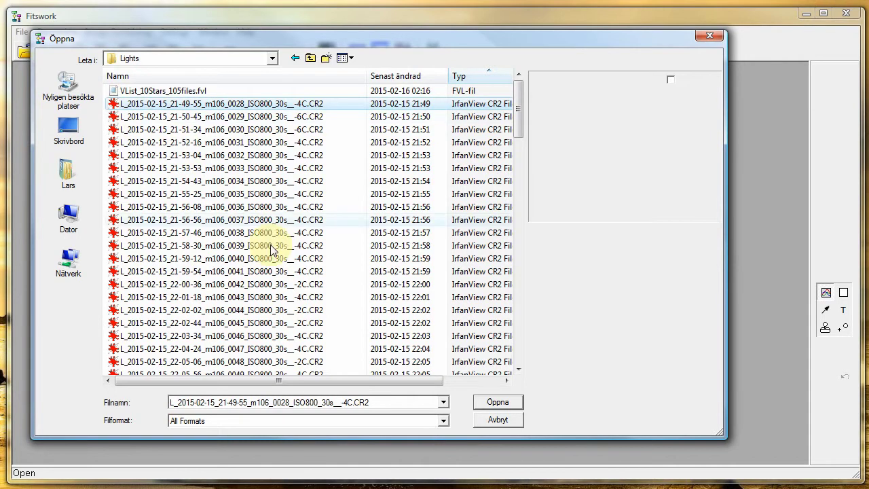
{"action": "left_click", "coordinate": [486, 400]}
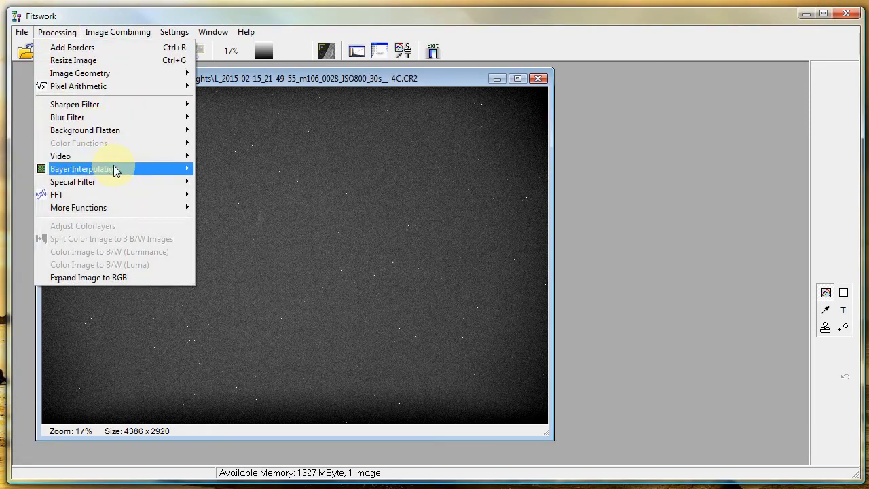
Open Processing > Bayer Interpolation > Demosaic Camera Raw Image for the loaded frame.
{"action": "mouse_move", "coordinate": [115, 169]}
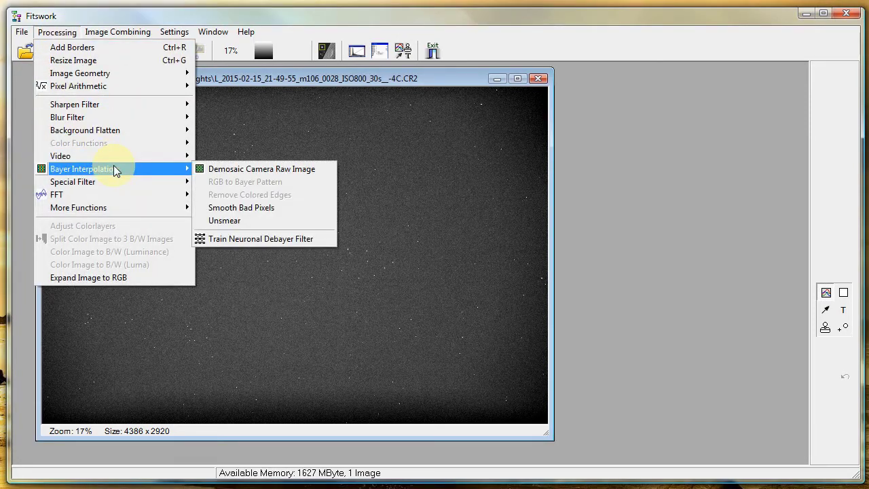
{"action": "left_click", "coordinate": [224, 171]}
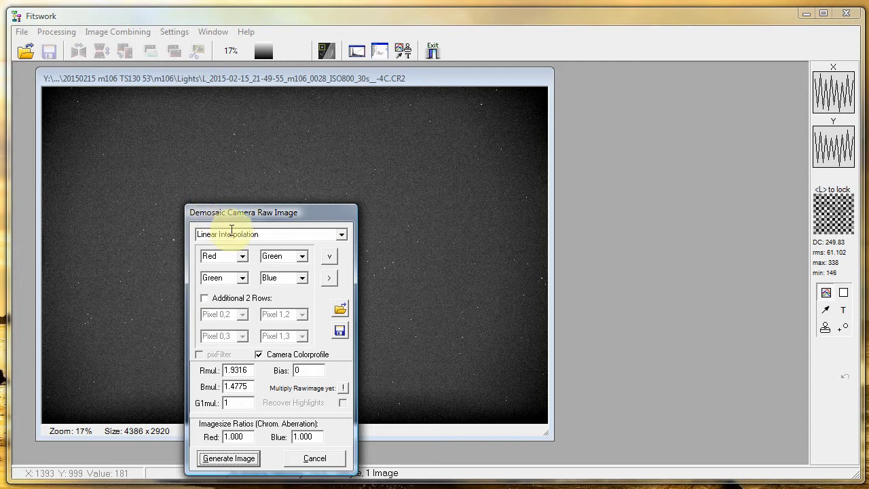
Keep Linear Interpolation, uncheck Camera Colorprofile, and set Rmul to 1.4 and Bmul to 2.0.
{"action": "left_click", "coordinate": [342, 237]}
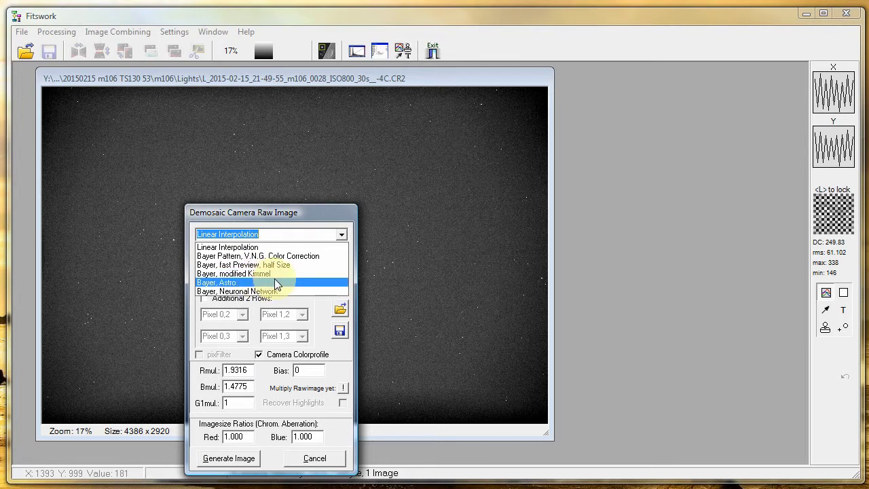
{"action": "left_click", "coordinate": [296, 217]}
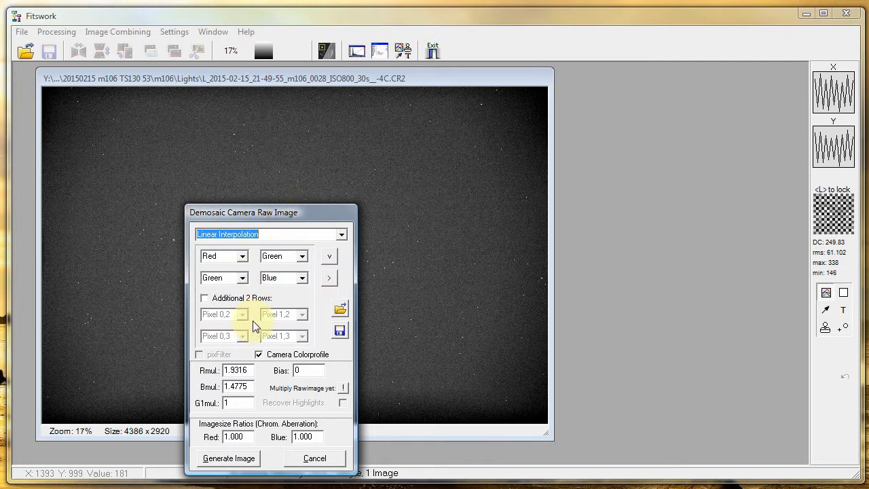
{"action": "left_click", "coordinate": [260, 356]}
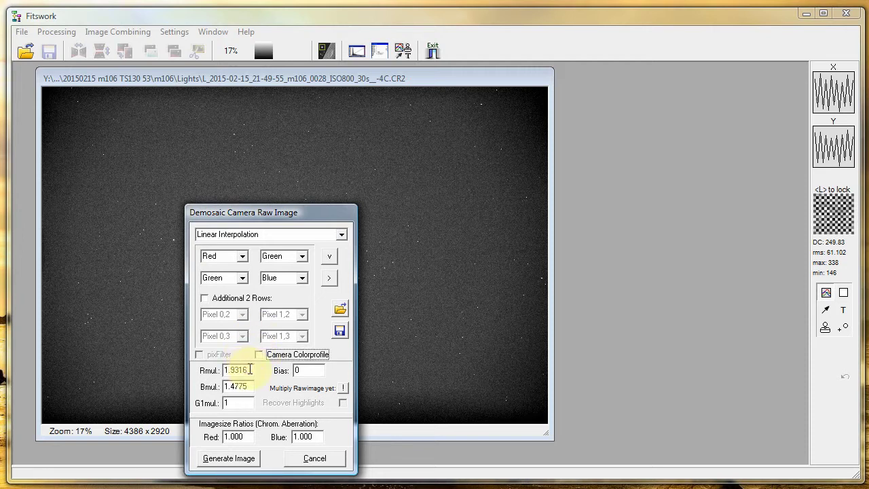
{"action": "left_click_drag", "start_coordinate": [231, 370], "coordinate": [257, 370]}
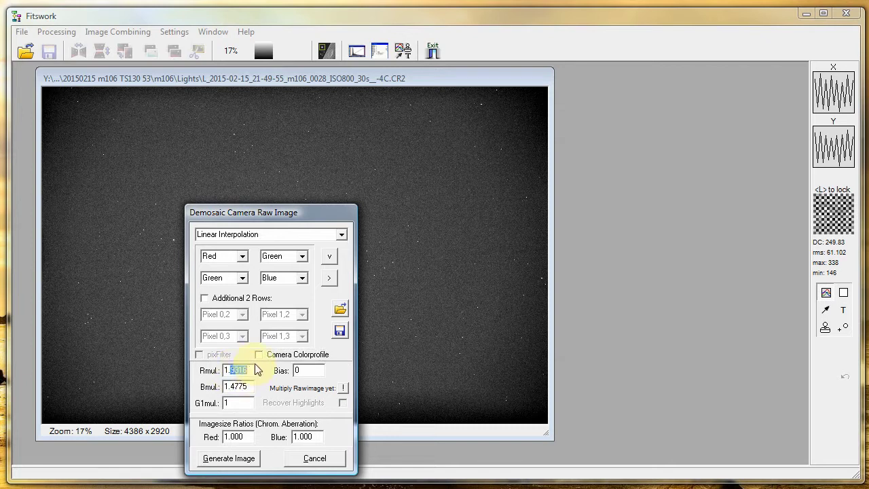
{"action": "type", "text": "4"}
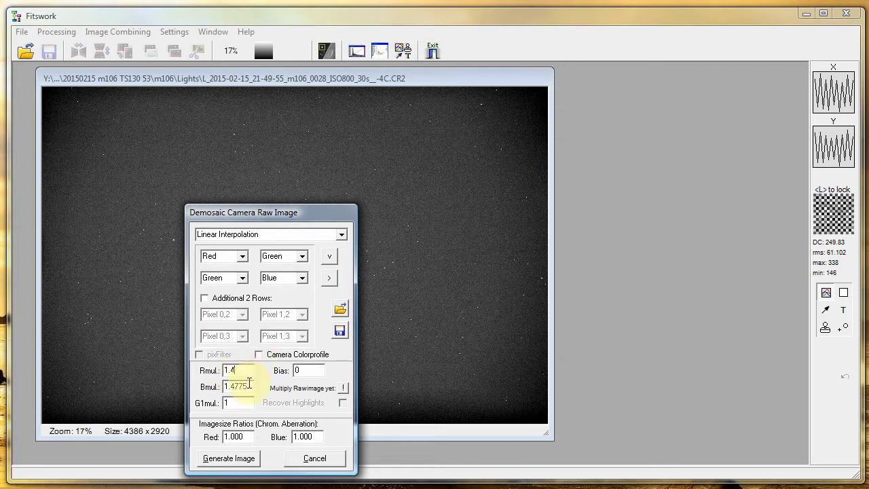
{"action": "left_click_drag", "start_coordinate": [247, 386], "coordinate": [218, 386]}
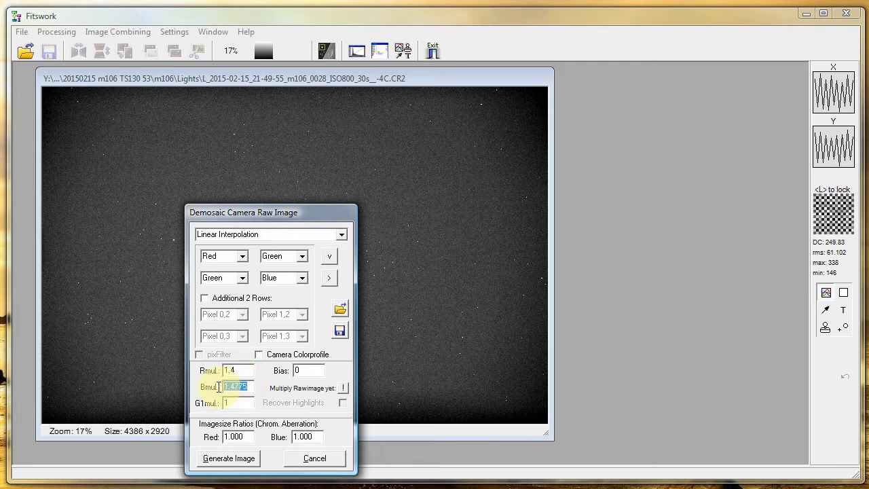
{"action": "type", "text": "2.0"}
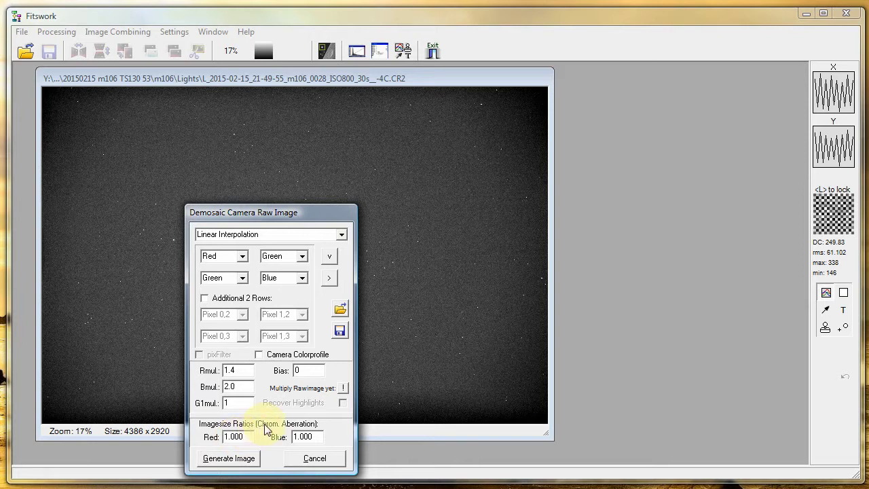
Save the demosaic settings as Raw settings r14 b20.fcm in D:\Temp astro\Fitswork.
{"action": "left_click", "coordinate": [339, 331]}
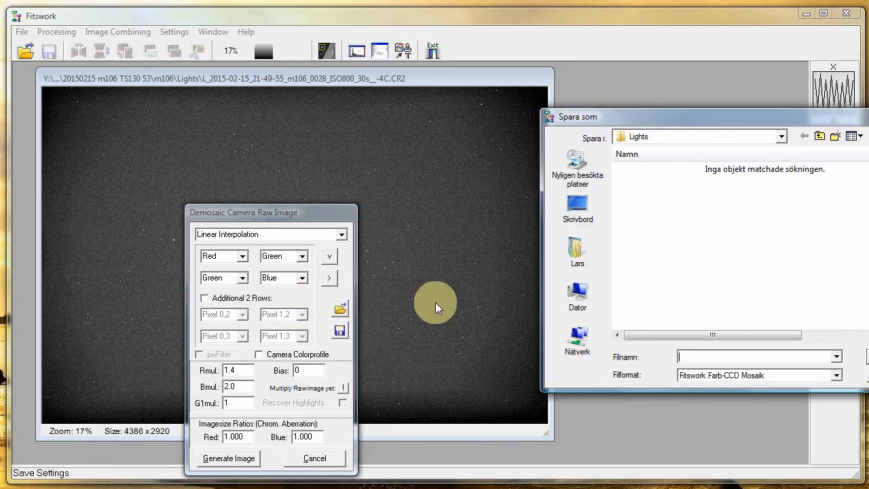
{"action": "left_click", "coordinate": [782, 137]}
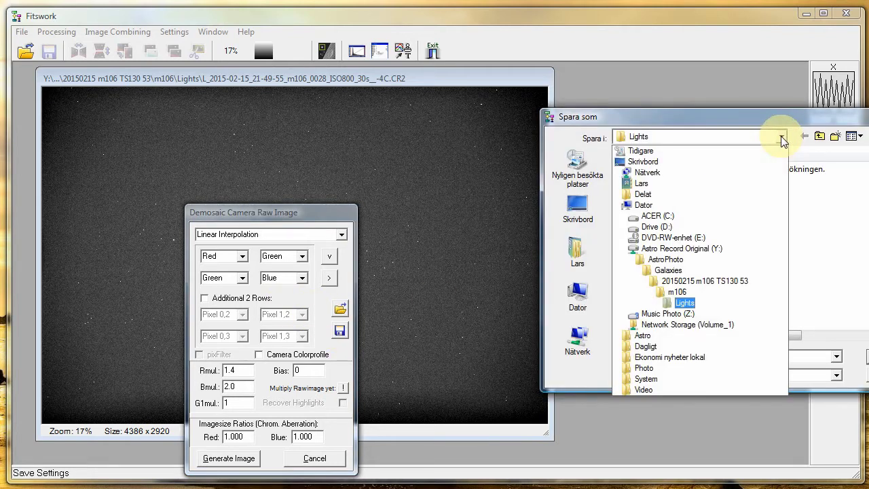
{"action": "left_click", "coordinate": [657, 227]}
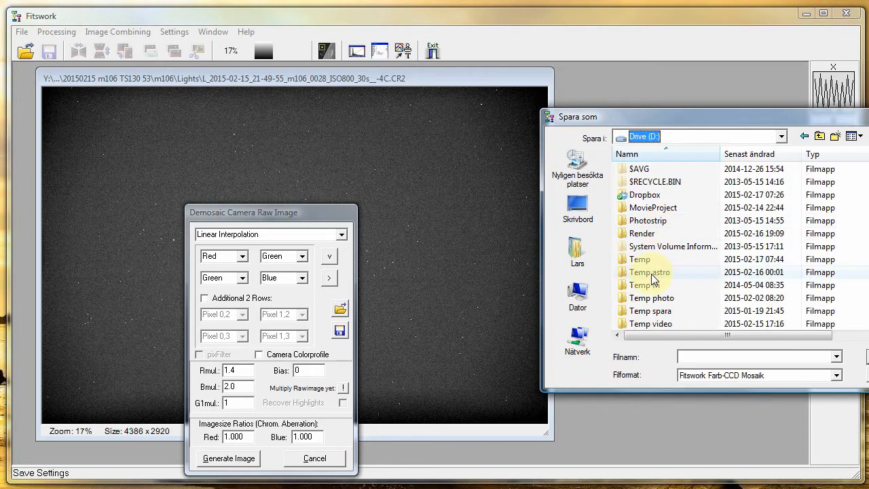
{"action": "left_click", "coordinate": [651, 274]}
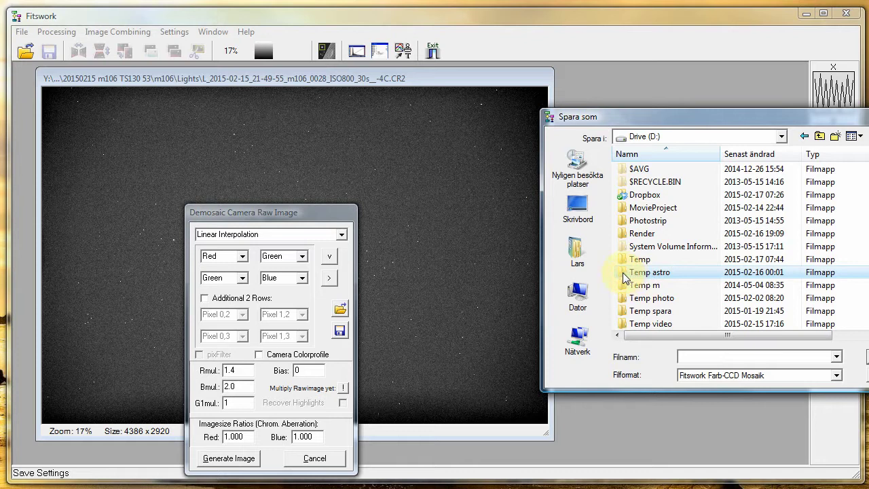
{"action": "double_click", "coordinate": [626, 274]}
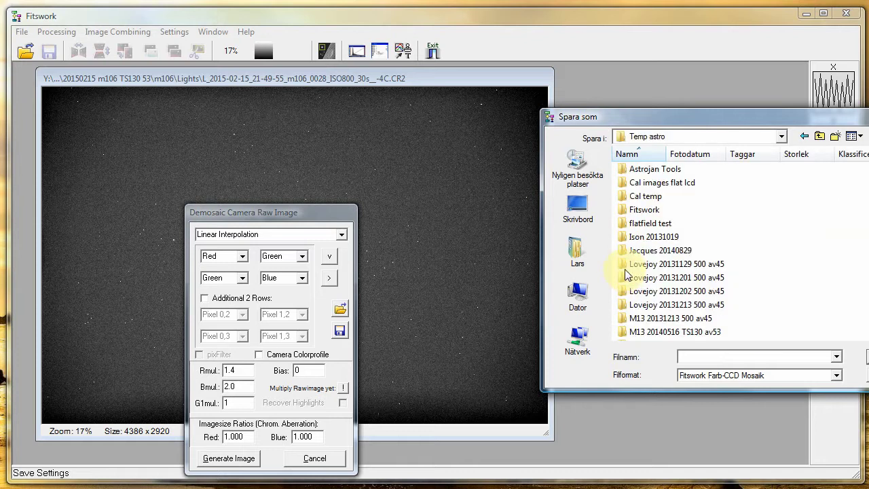
{"action": "double_click", "coordinate": [627, 214]}
{"action": "left_click", "coordinate": [630, 208]}
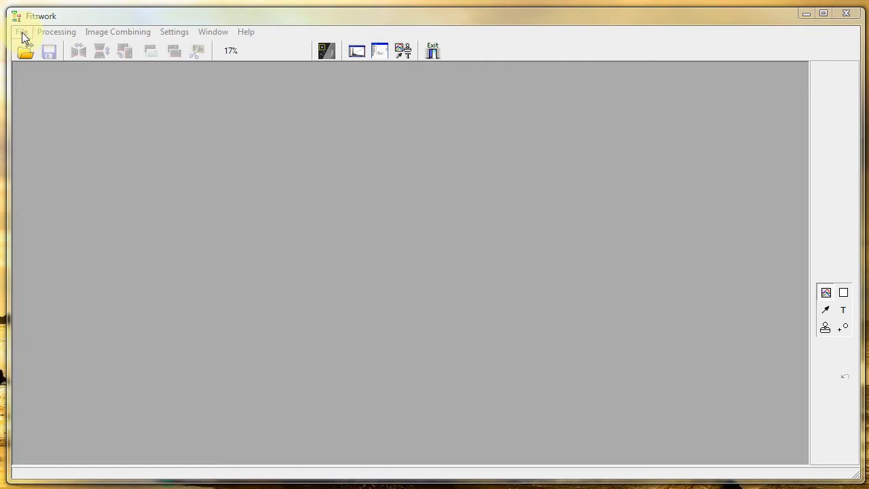
Start Batch Processing from the File menu.
{"action": "left_click", "coordinate": [22, 34]}
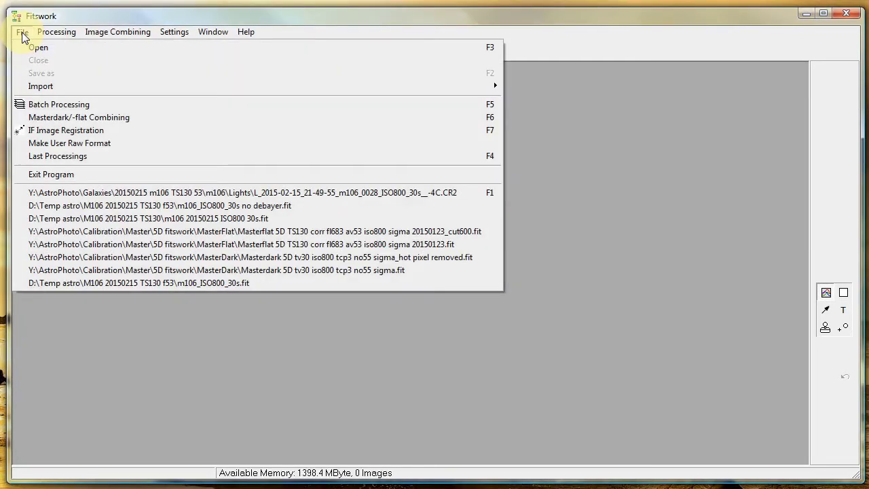
{"action": "left_click", "coordinate": [59, 106]}
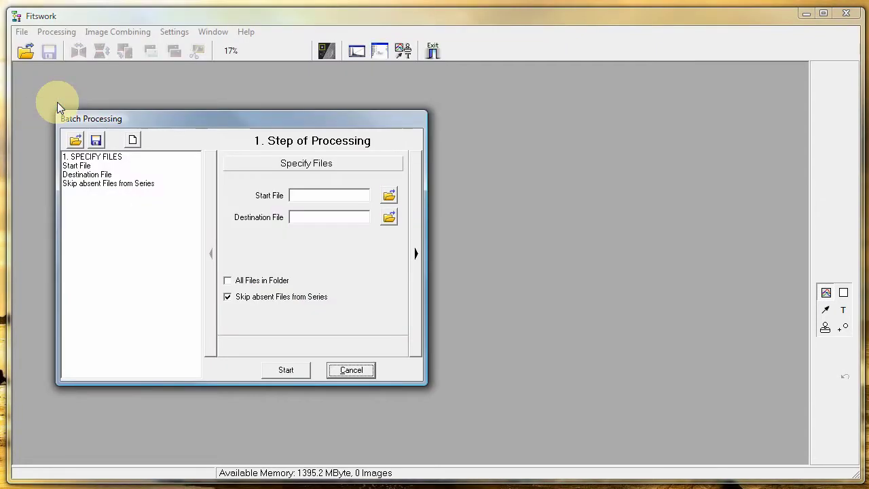
Select the Lights CR2 frames 0028 through 0132 as the batch Start File.
{"action": "left_click", "coordinate": [386, 195]}
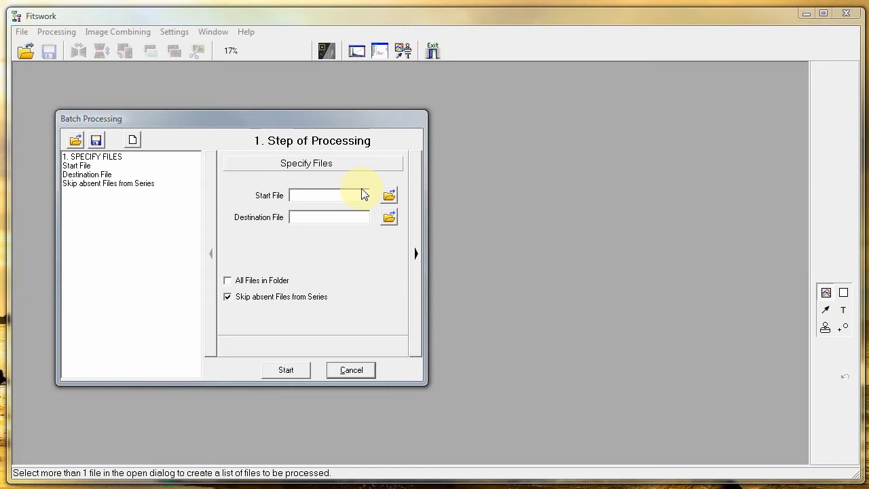
{"action": "left_click_drag", "start_coordinate": [592, 122], "coordinate": [93, 112]}
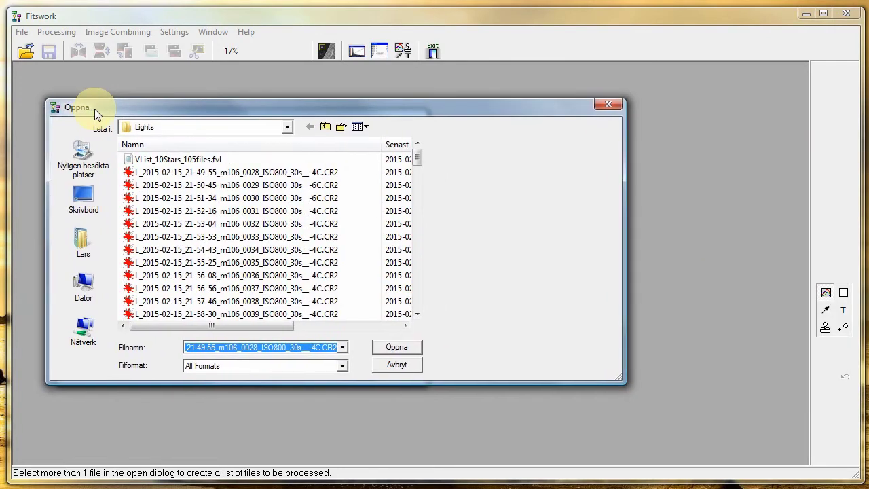
{"action": "left_click", "coordinate": [287, 129]}
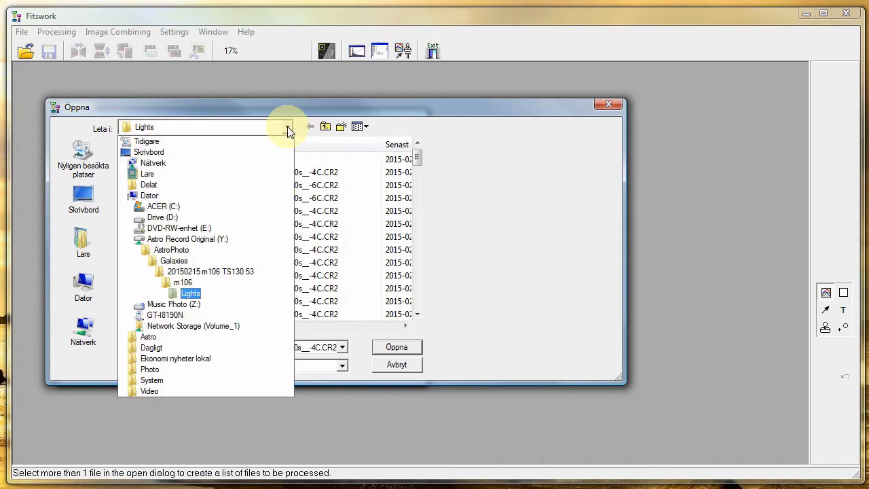
{"action": "left_click", "coordinate": [192, 296]}
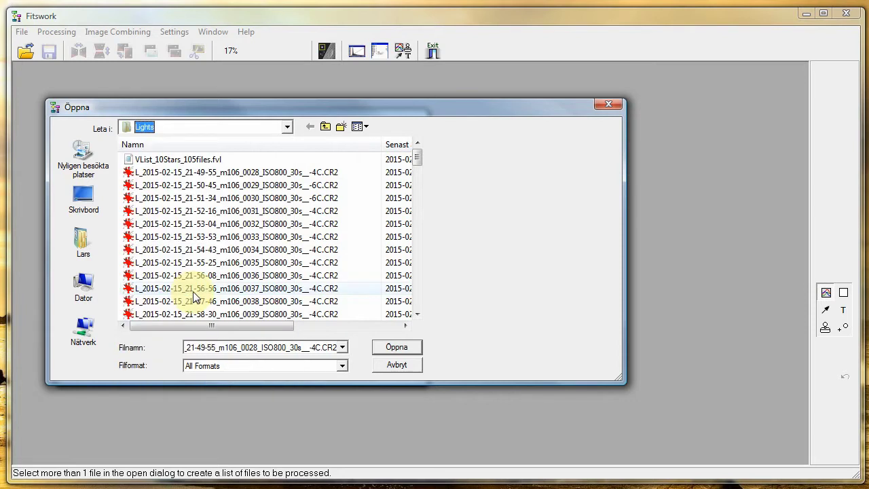
{"action": "left_click", "coordinate": [270, 172]}
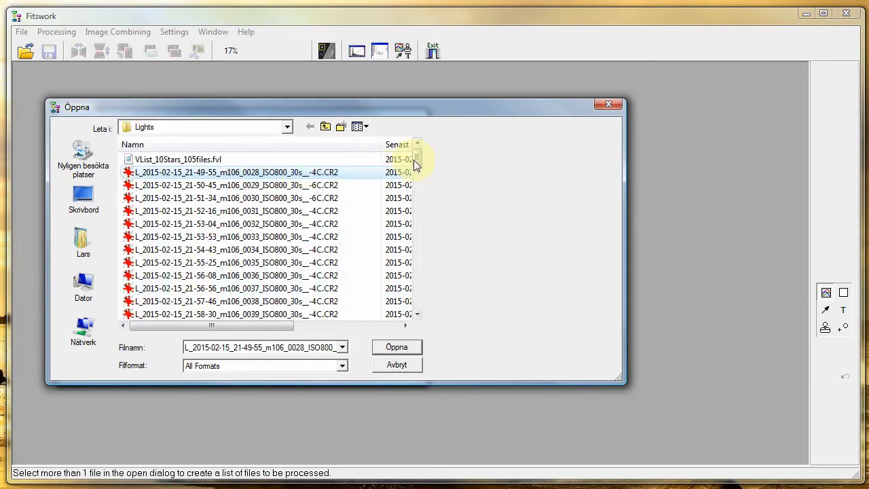
{"action": "left_click_drag", "start_coordinate": [417, 163], "coordinate": [417, 306]}
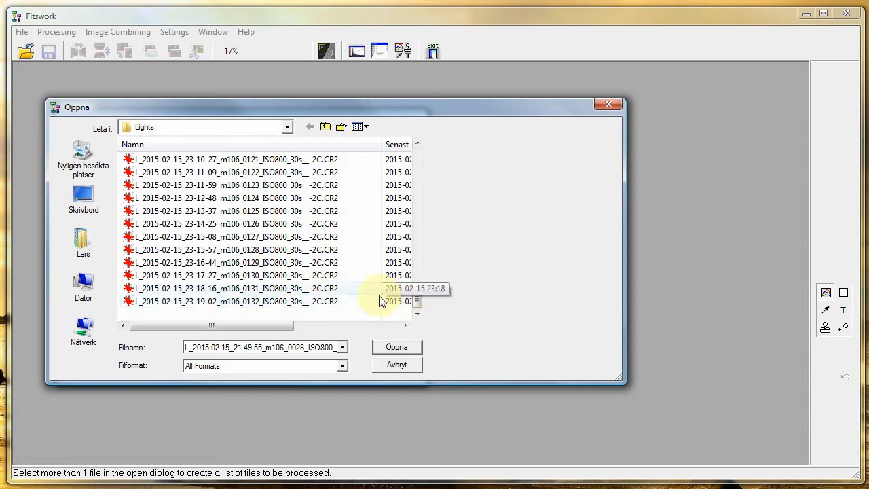
{"action": "left_click", "coordinate": [338, 301], "text": "shift"}
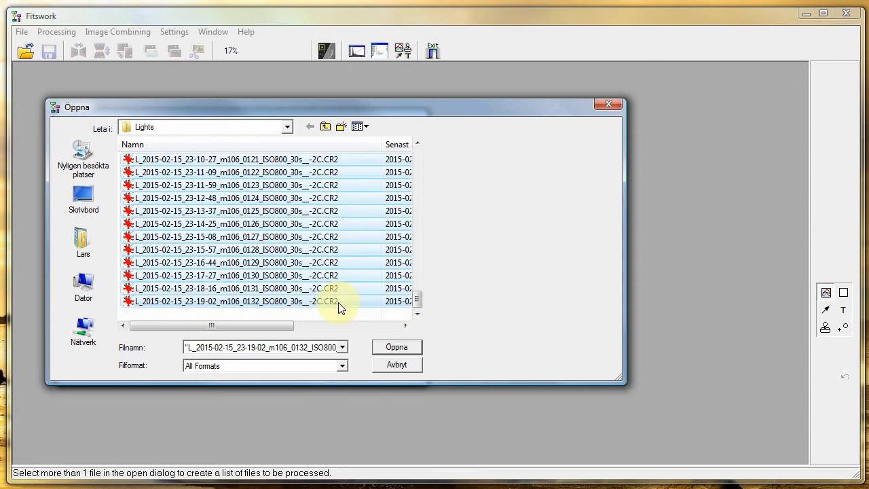
{"action": "left_click", "coordinate": [398, 347]}
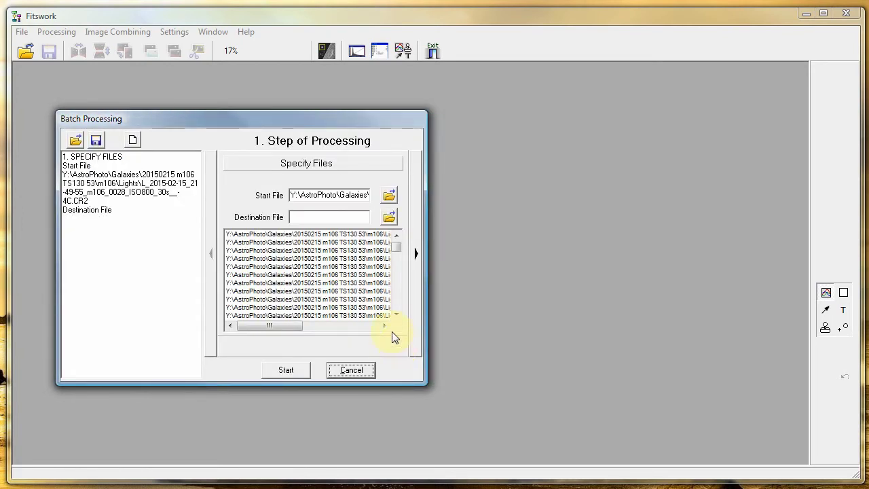
{"action": "left_click", "coordinate": [390, 217]}
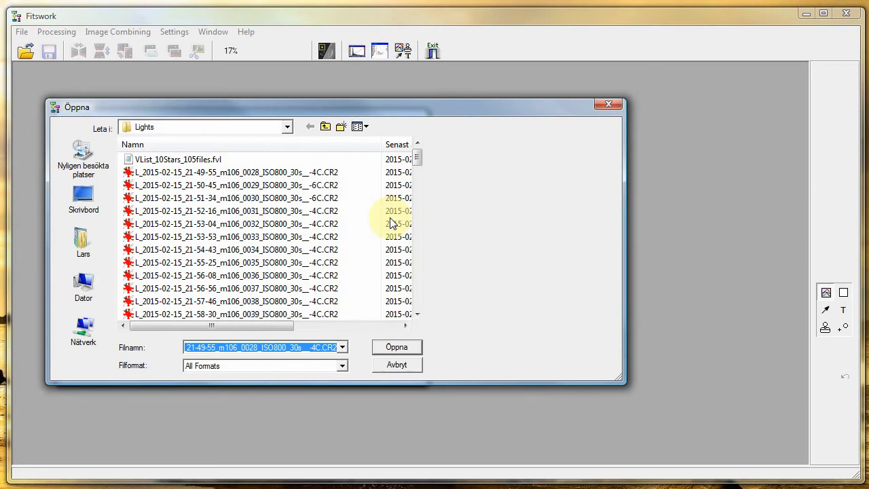
{"action": "left_click", "coordinate": [287, 127]}
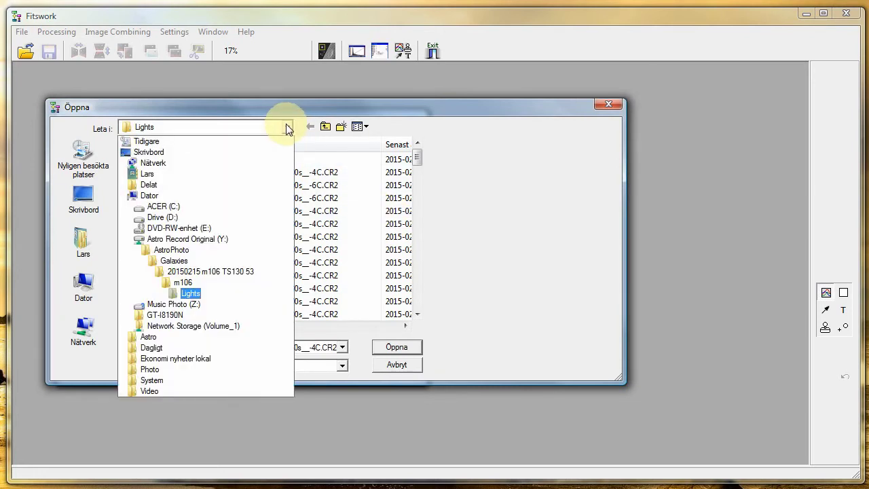
{"action": "left_click", "coordinate": [166, 219]}
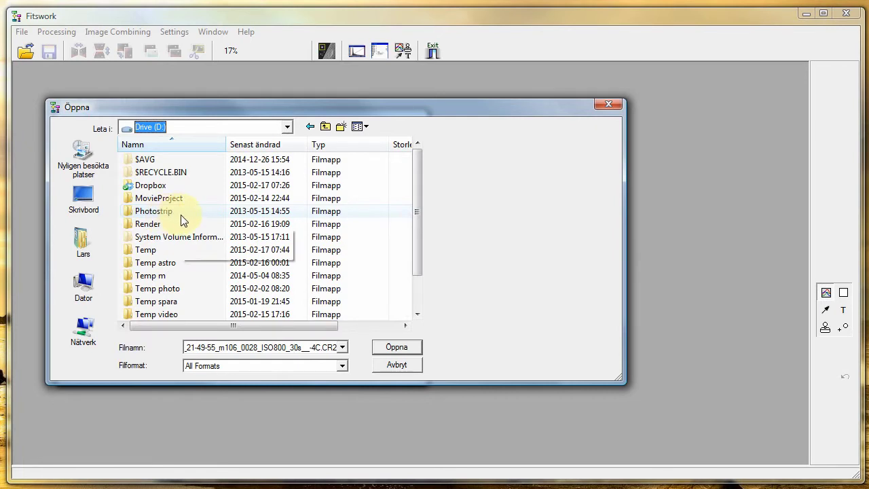
{"action": "double_click", "coordinate": [174, 261]}
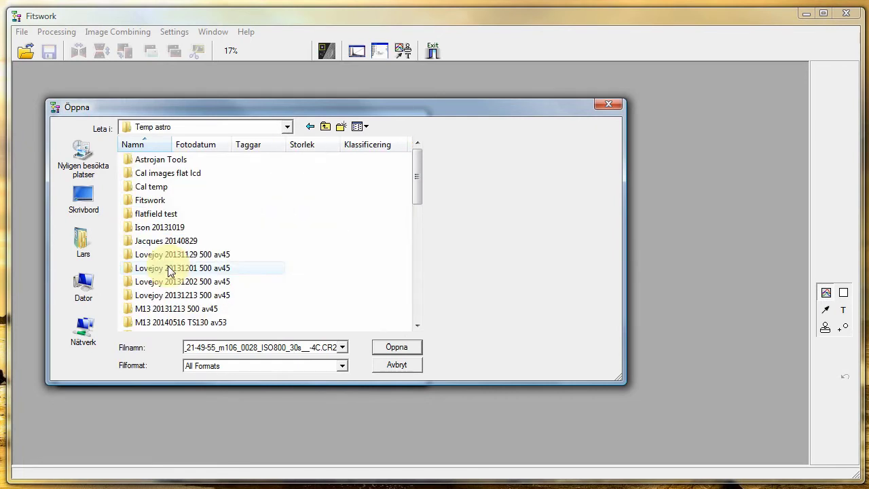
{"action": "scroll", "coordinate": [244, 244], "scroll_direction": "down", "scroll_amount": 8}
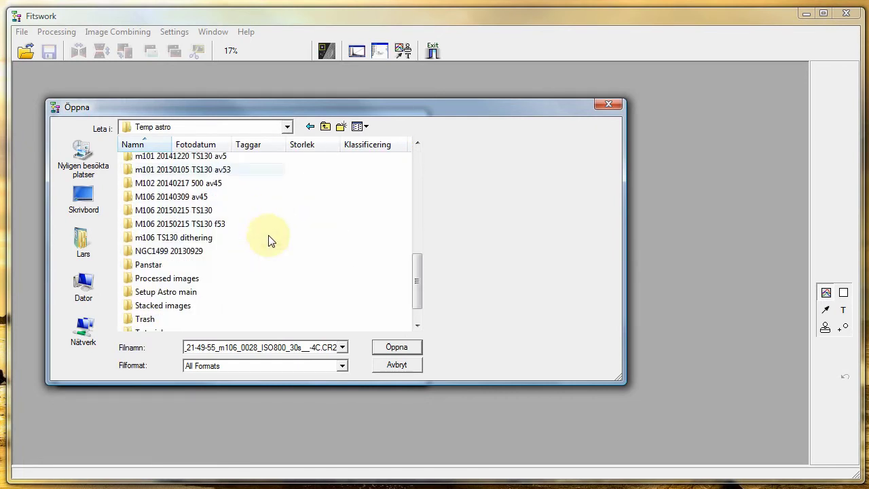
{"action": "left_click", "coordinate": [200, 229]}
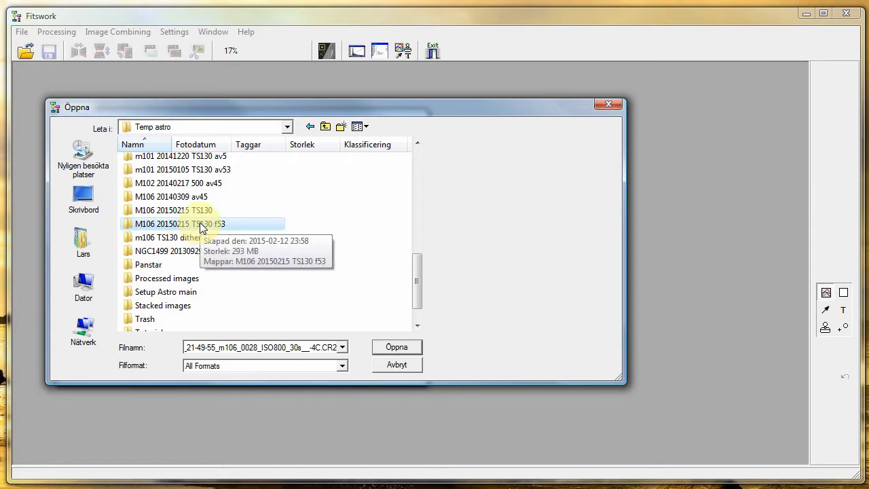
{"action": "double_click", "coordinate": [200, 226]}
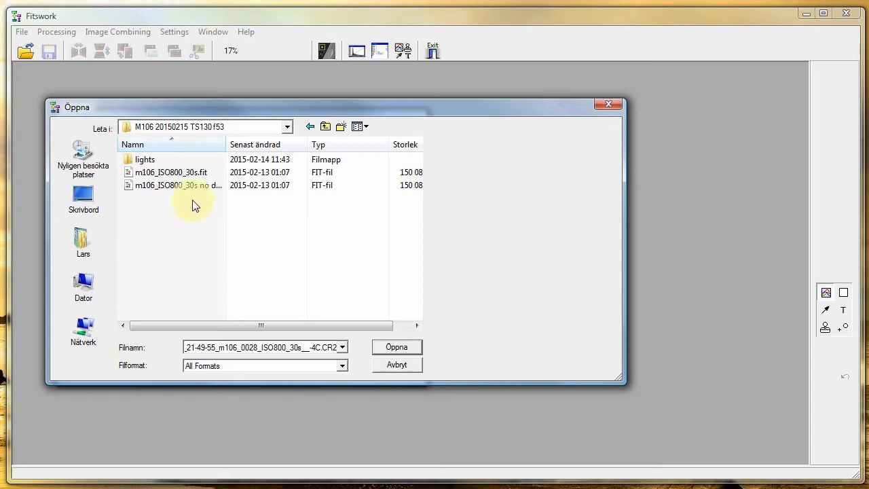
Name the batch output m106_ISO800_30s 2.fit and advance to step 2.
{"action": "left_click", "coordinate": [186, 173]}
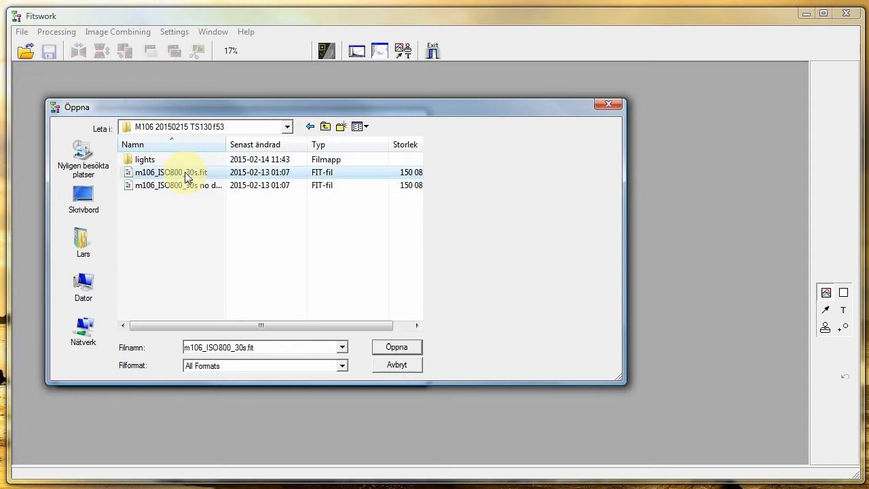
{"action": "left_click", "coordinate": [247, 347]}
{"action": "left_click", "coordinate": [246, 347]}
{"action": "type", "text": "2"}
{"action": "left_click", "coordinate": [383, 350]}
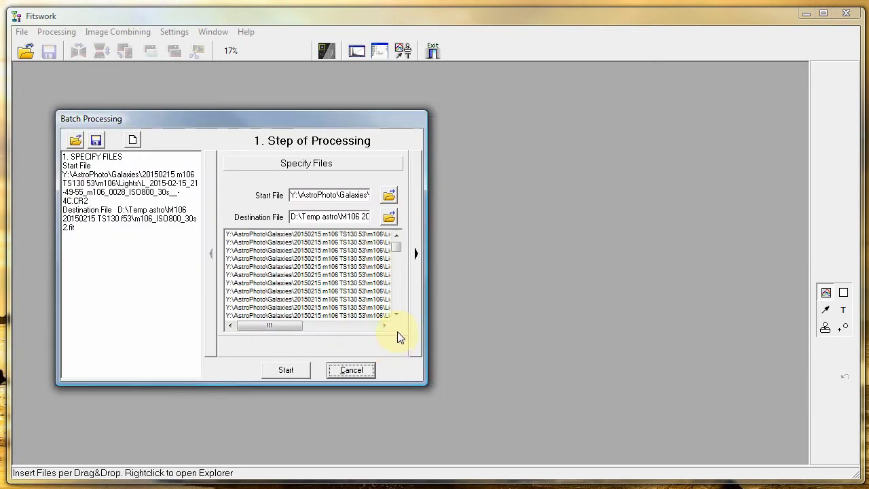
{"action": "left_click", "coordinate": [417, 258]}
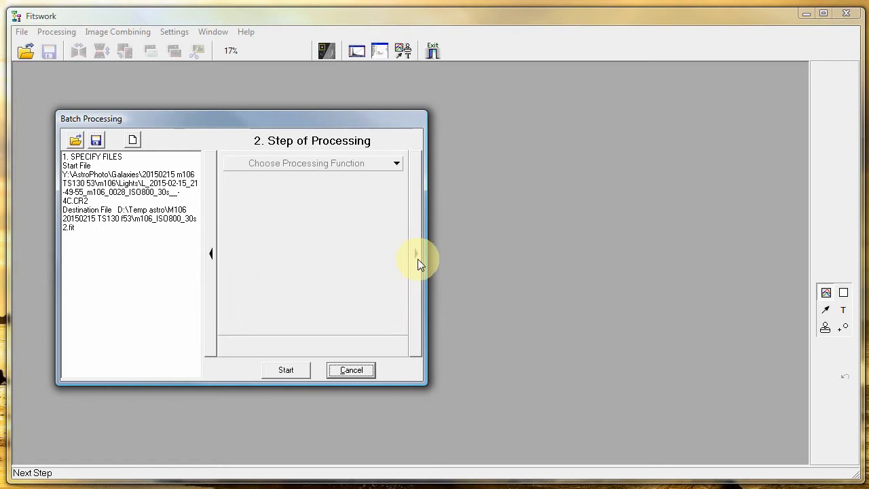
Set step 2 to Subtract an Image and browse to Y:\AstroPhoto\Calibration\Master calibration.
{"action": "left_click", "coordinate": [326, 164]}
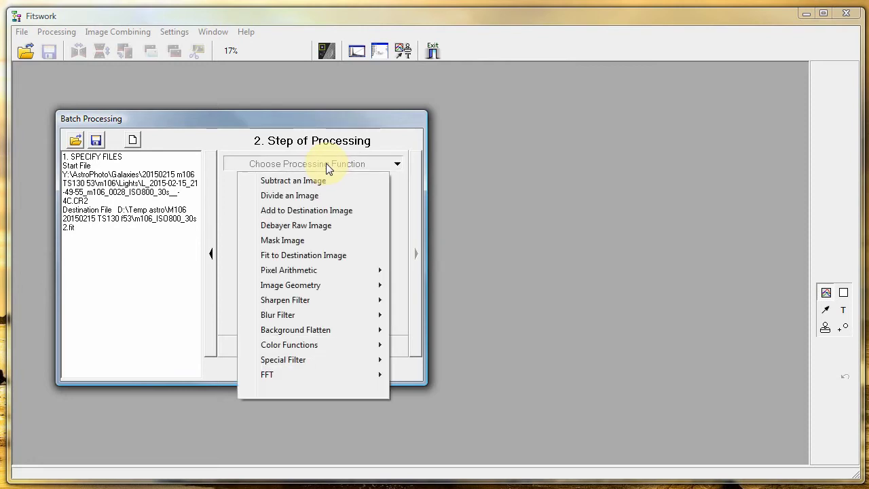
{"action": "left_click", "coordinate": [321, 181]}
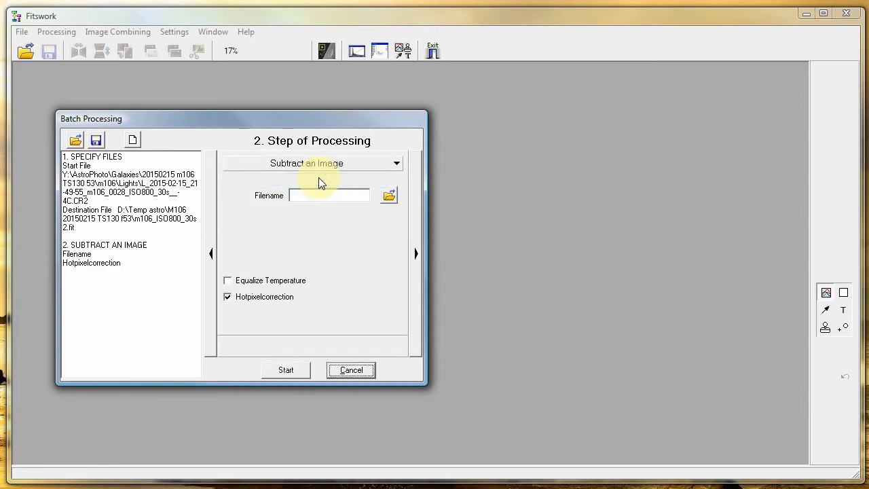
{"action": "left_click", "coordinate": [388, 197]}
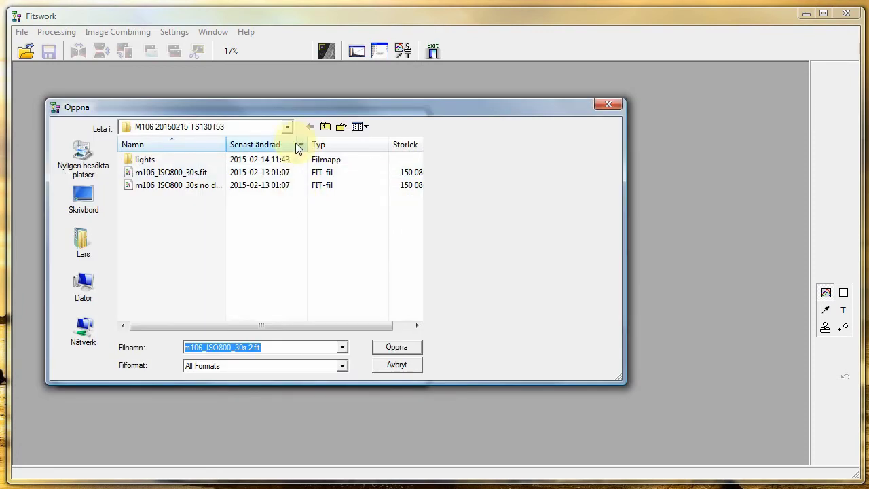
{"action": "left_click", "coordinate": [288, 128]}
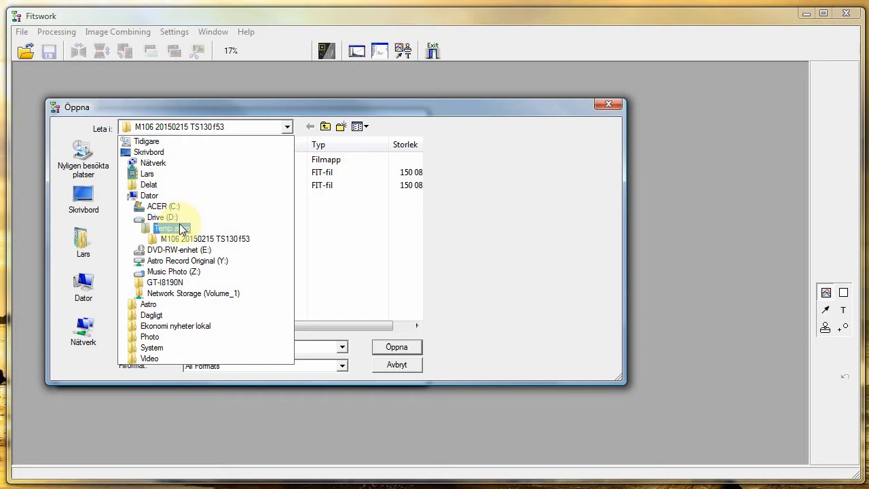
{"action": "left_click", "coordinate": [175, 260]}
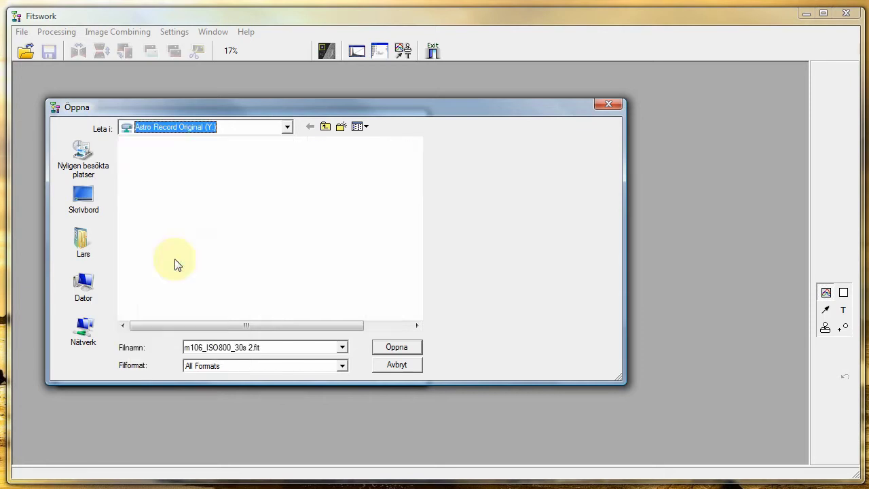
{"action": "double_click", "coordinate": [165, 174]}
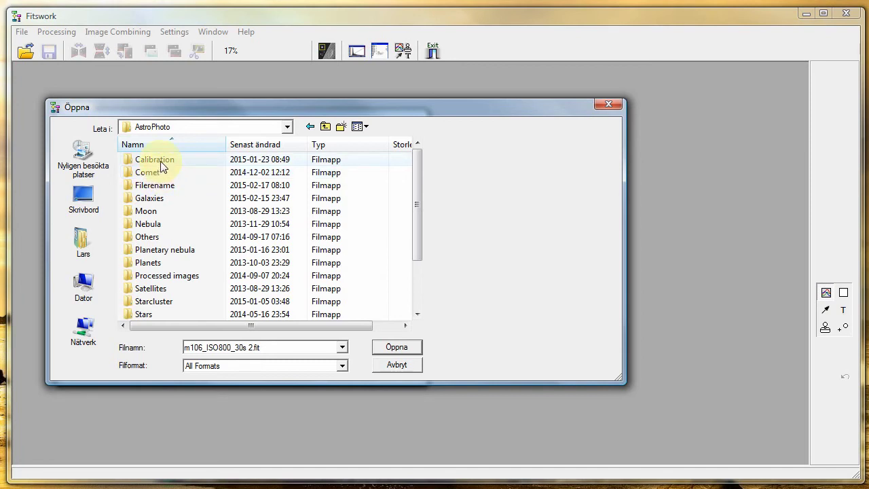
{"action": "double_click", "coordinate": [161, 163]}
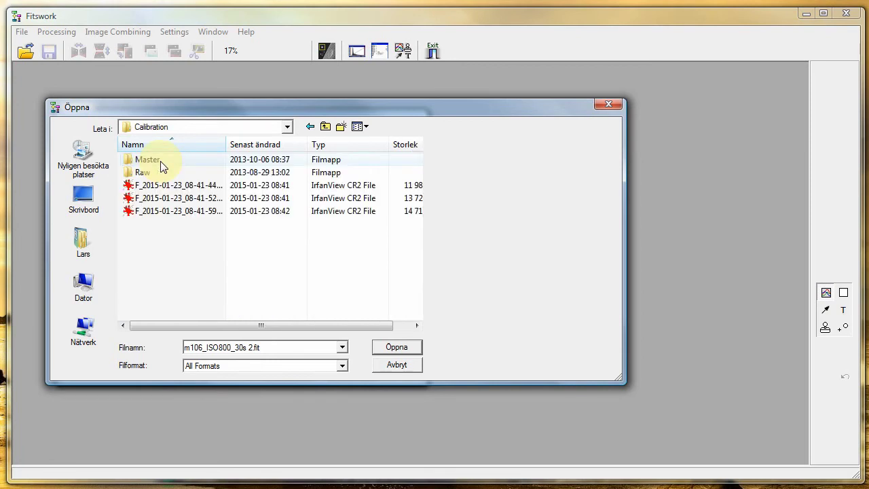
{"action": "double_click", "coordinate": [150, 162]}
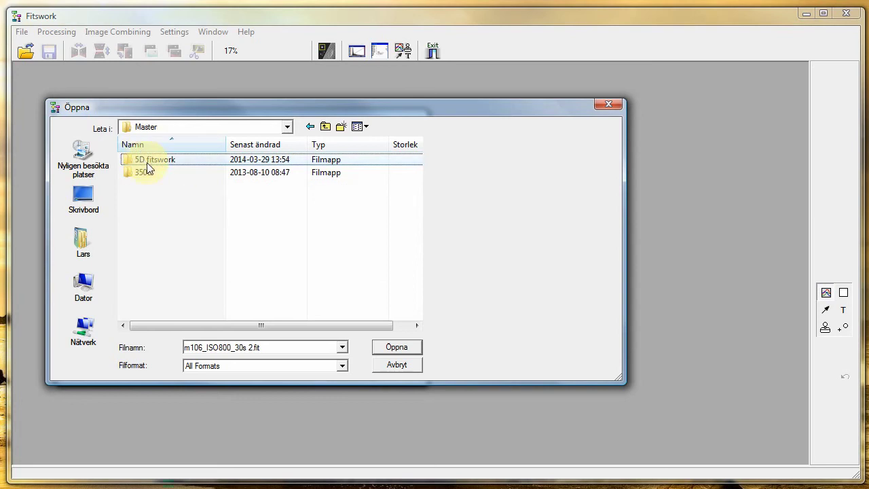
Choose the 5D tv30 iso800 hot-pixel-removed master dark and enable Equalize Temperature.
{"action": "left_click", "coordinate": [149, 163]}
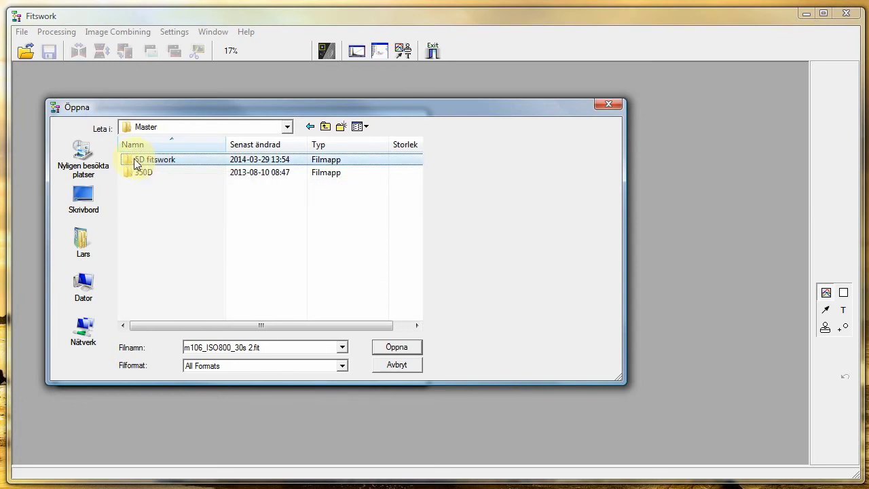
{"action": "double_click", "coordinate": [135, 162]}
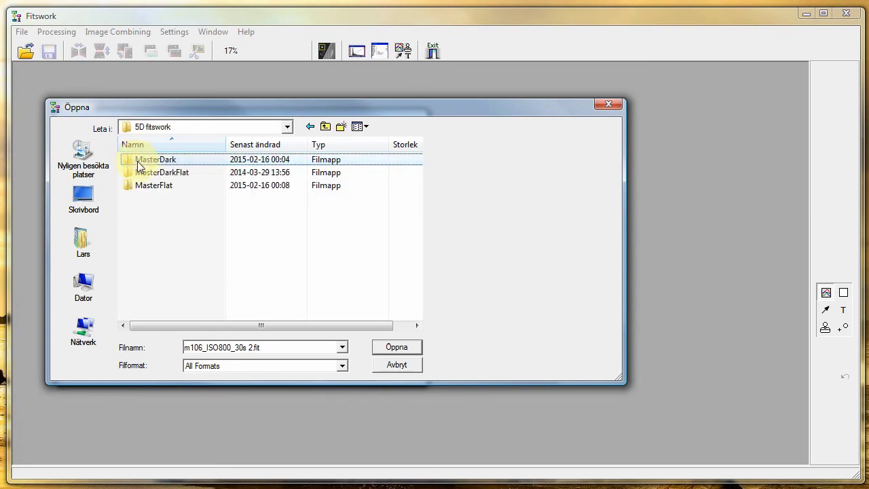
{"action": "double_click", "coordinate": [130, 161]}
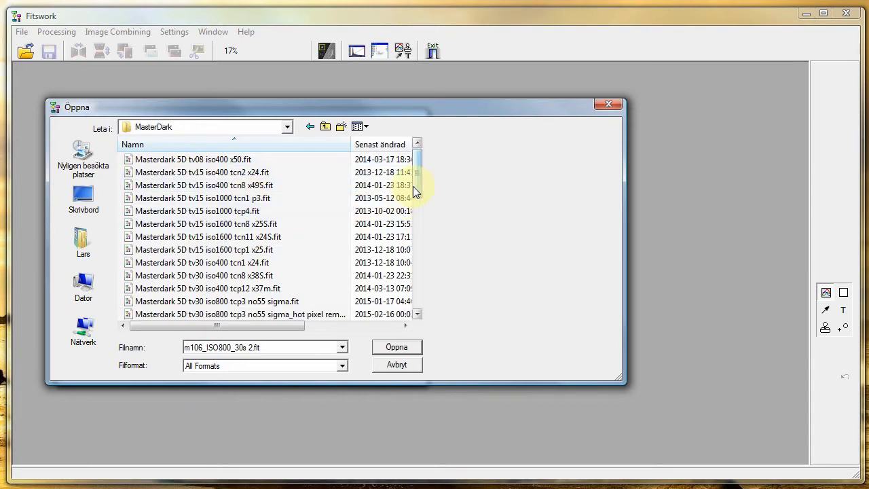
{"action": "scroll", "coordinate": [413, 187], "scroll_direction": "down", "scroll_amount": 1}
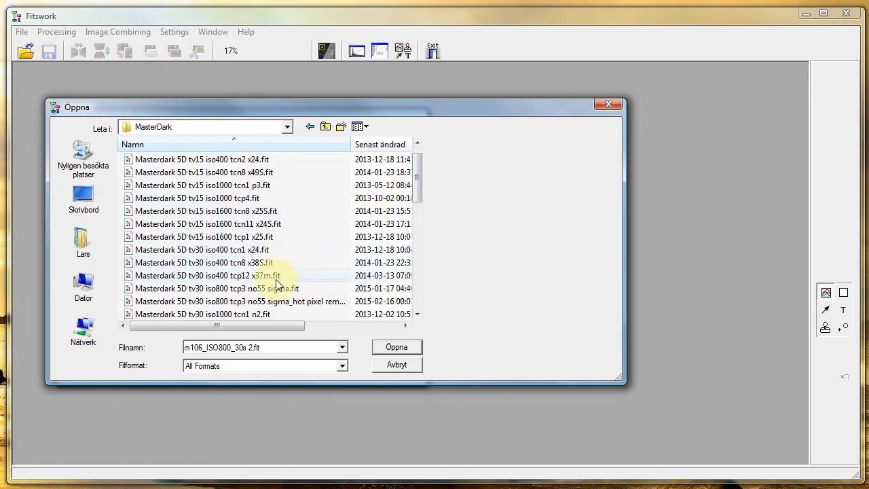
{"action": "left_click", "coordinate": [273, 302]}
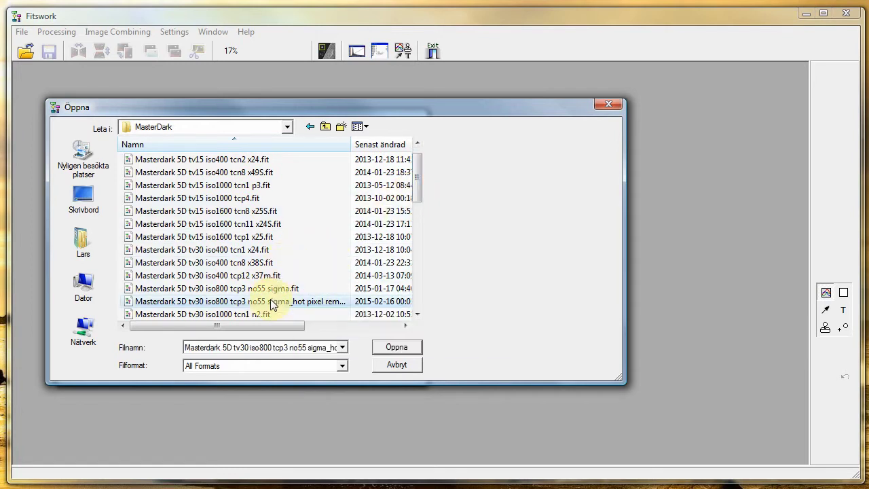
{"action": "left_click", "coordinate": [388, 346]}
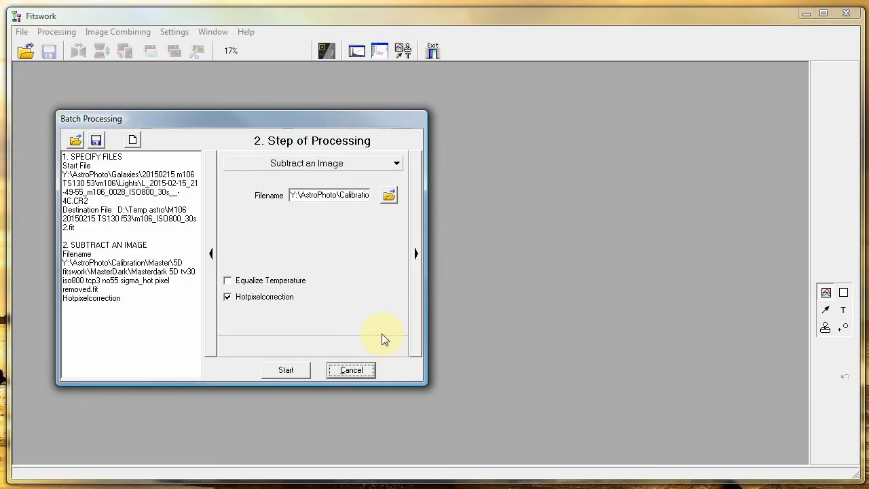
{"action": "left_click", "coordinate": [227, 283]}
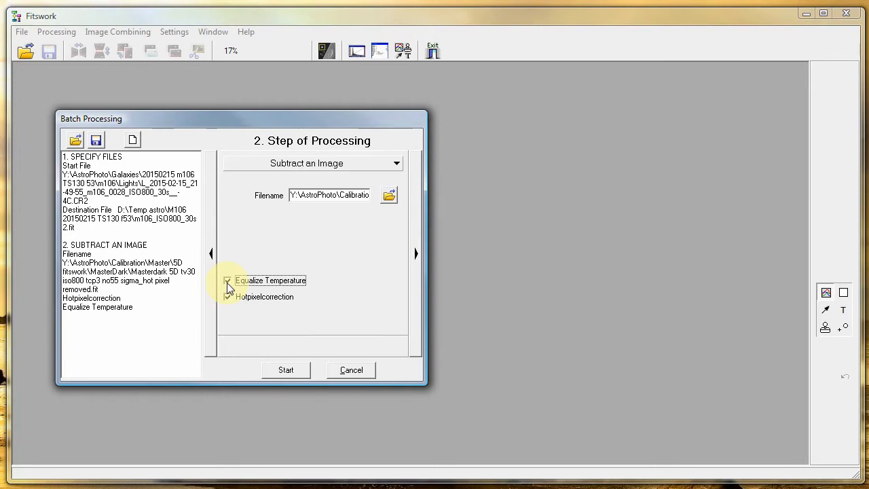
Make step 3 divide by Masterflat 5D TS130 iso800 sigma 20150123_cut600 with Automatic Scaling on.
{"action": "left_click", "coordinate": [416, 254]}
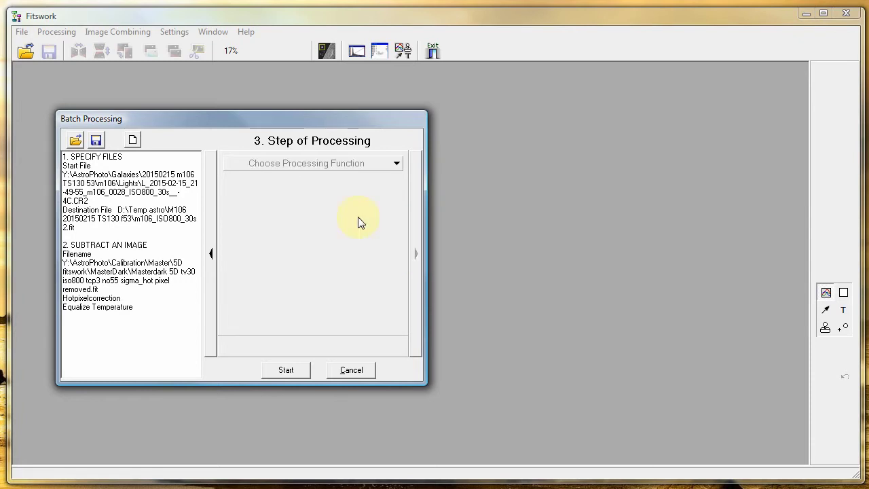
{"action": "left_click", "coordinate": [334, 164]}
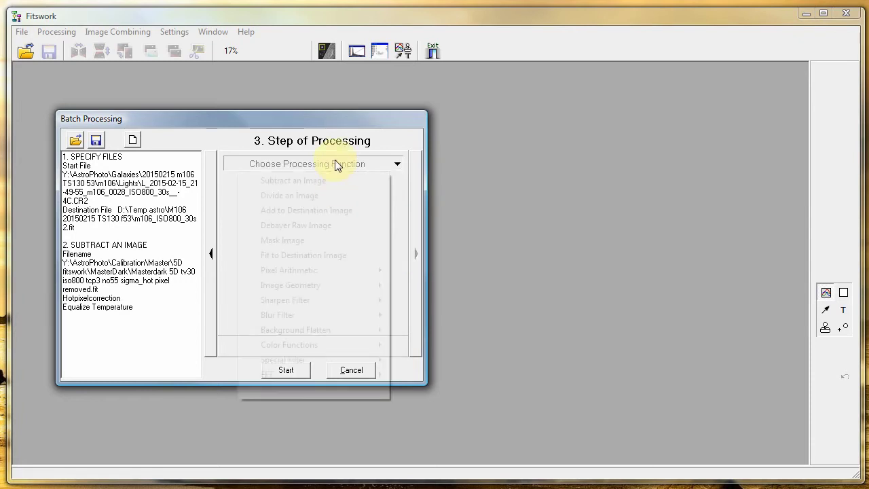
{"action": "left_click", "coordinate": [317, 195]}
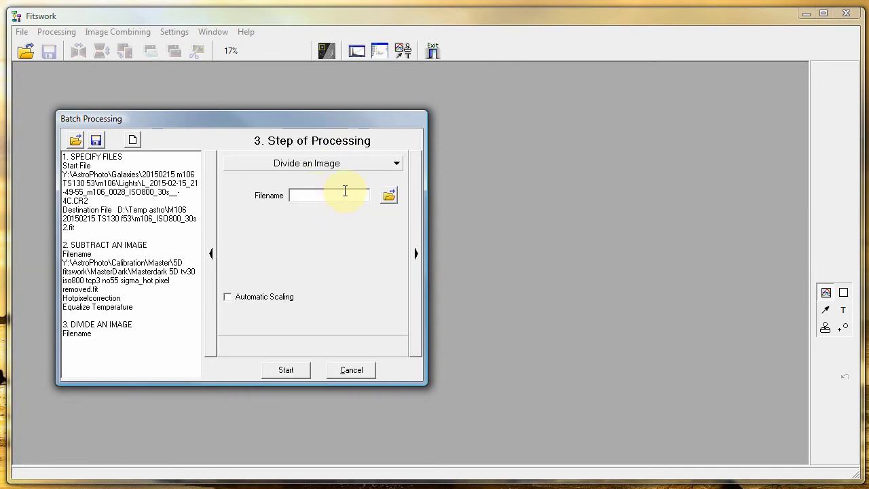
{"action": "left_click", "coordinate": [388, 197]}
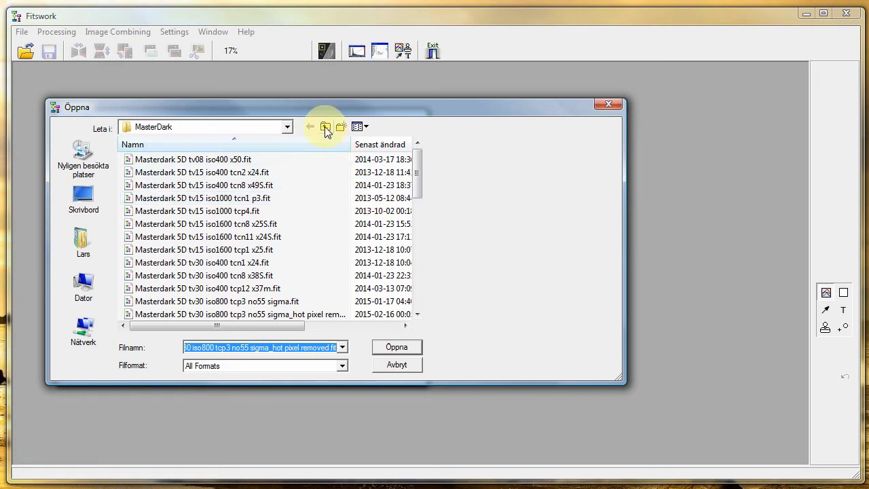
{"action": "left_click", "coordinate": [325, 129]}
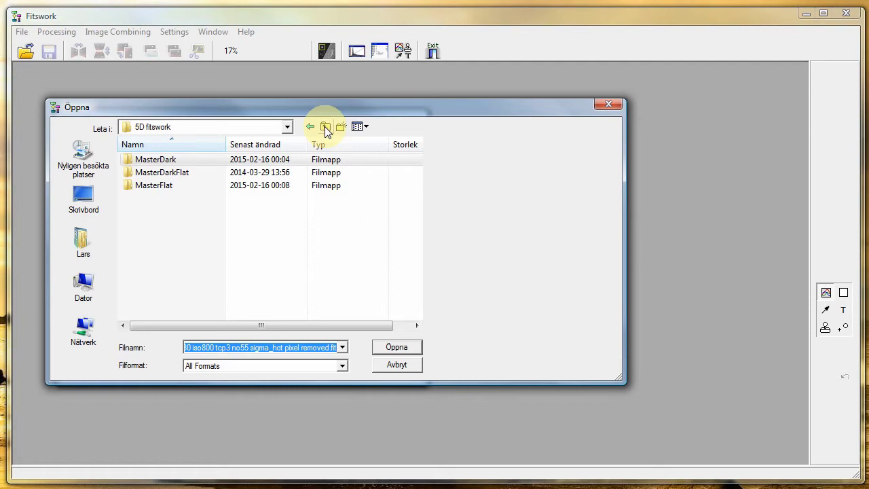
{"action": "double_click", "coordinate": [169, 184]}
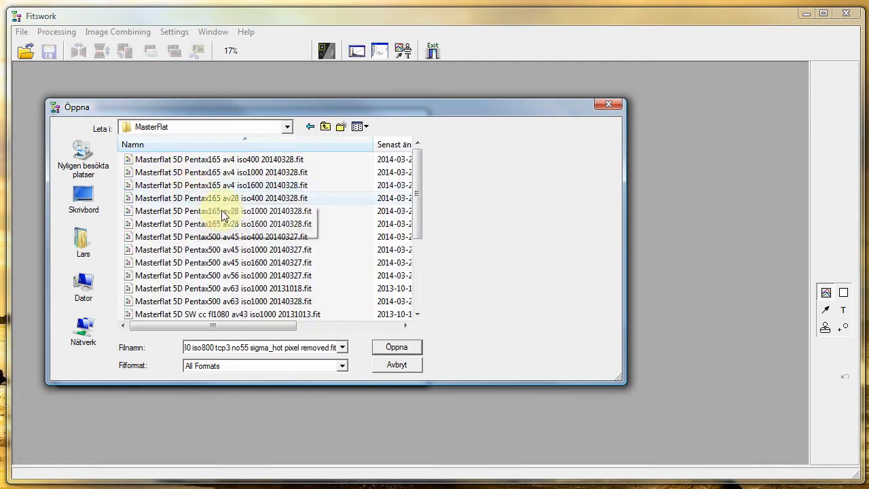
{"action": "left_click_drag", "start_coordinate": [417, 195], "coordinate": [421, 285]}
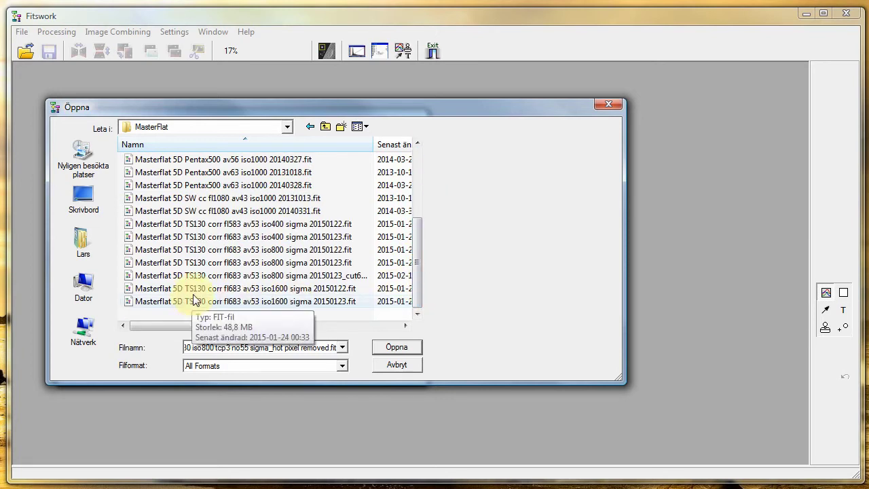
{"action": "left_click", "coordinate": [277, 276]}
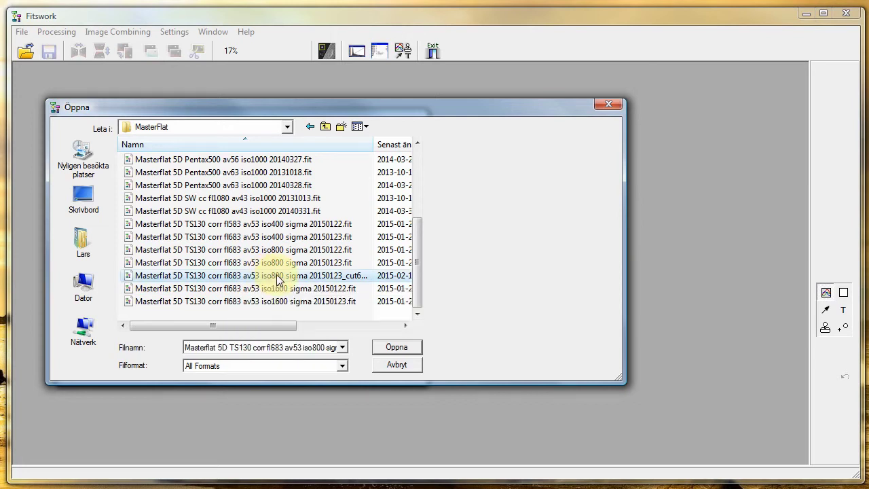
{"action": "left_click", "coordinate": [393, 347]}
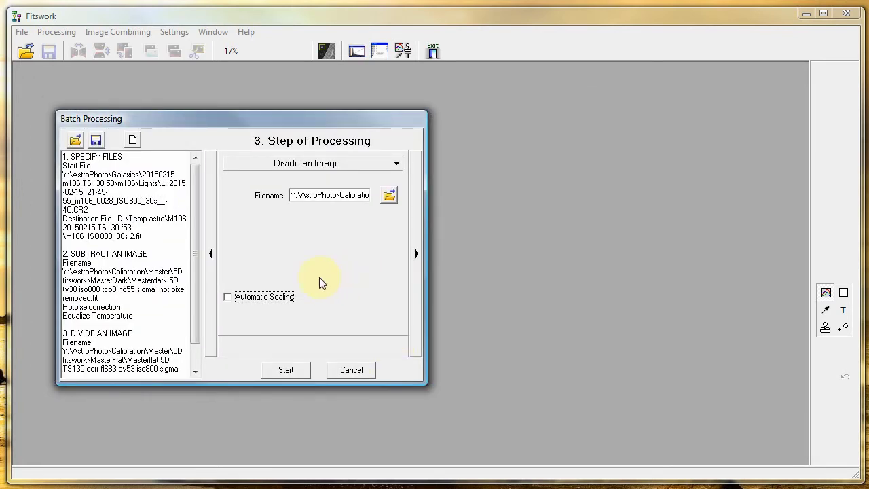
{"action": "left_click", "coordinate": [229, 296]}
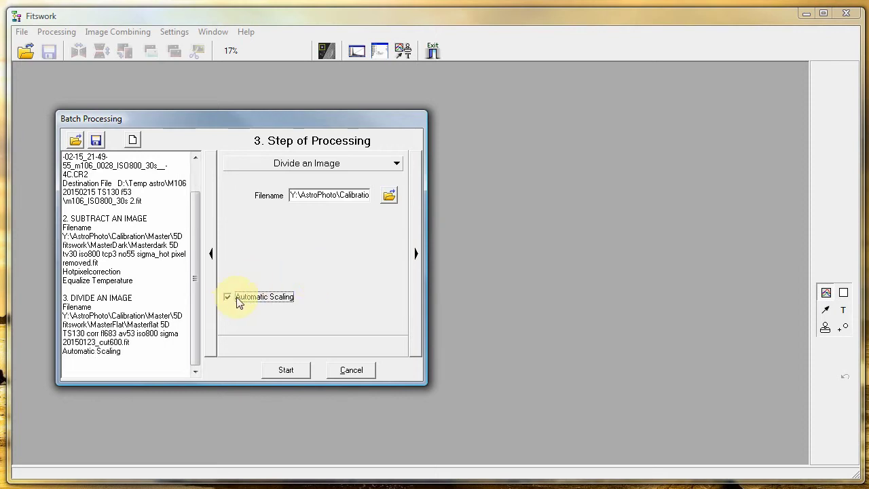
Set batch step 4 to Debayer Raw Image.
{"action": "left_click", "coordinate": [415, 257]}
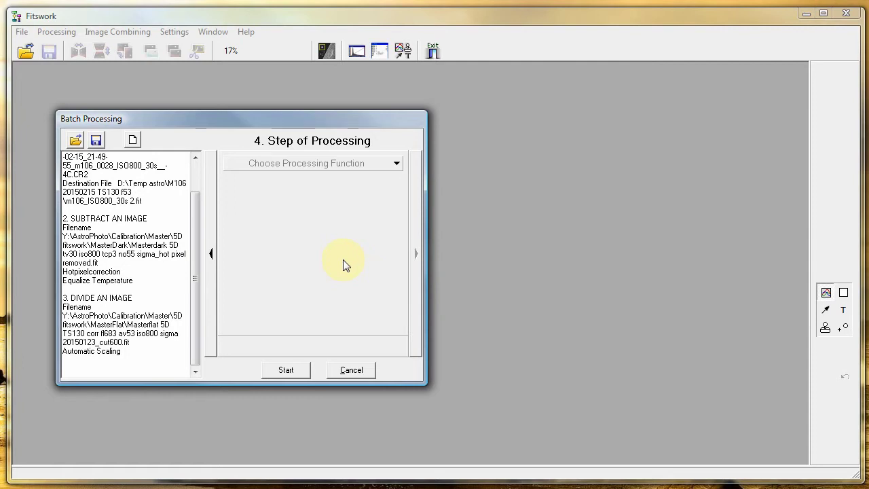
{"action": "left_click", "coordinate": [304, 165]}
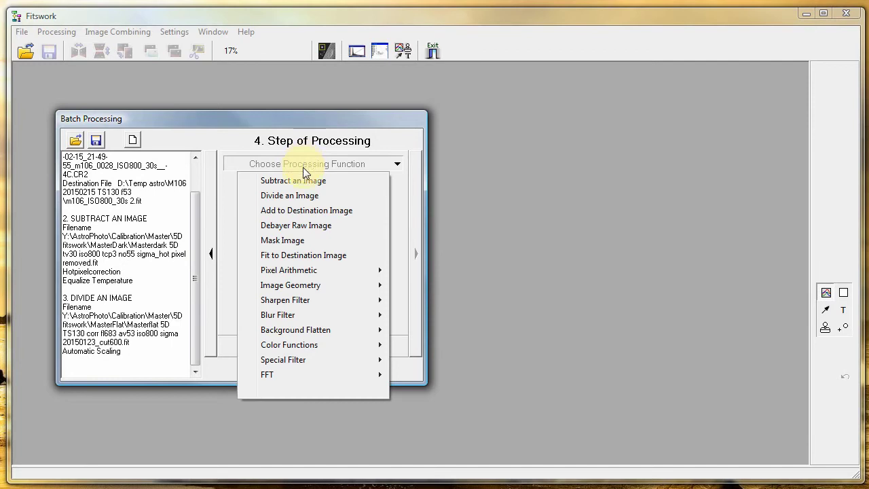
{"action": "left_click", "coordinate": [301, 224]}
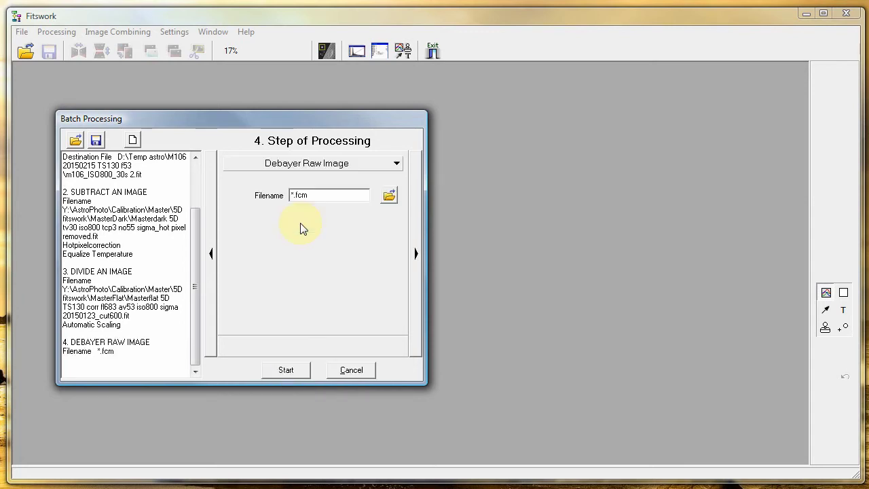
{"action": "left_click", "coordinate": [388, 199]}
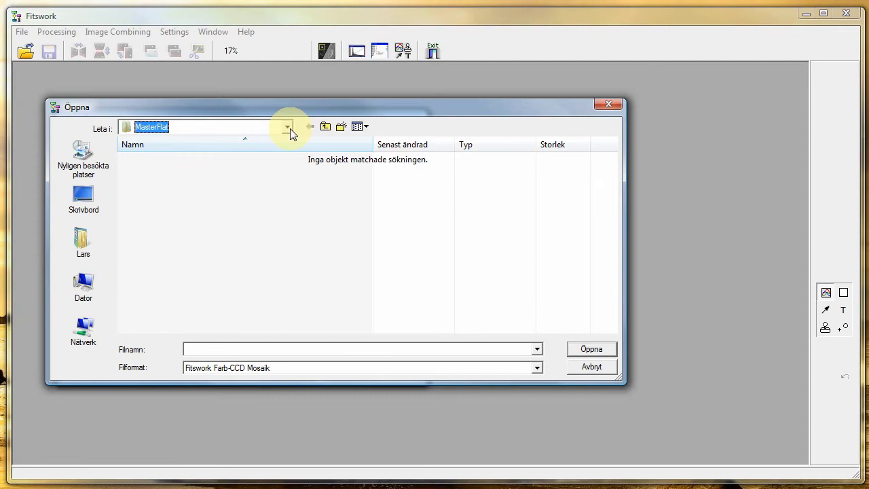
Load Raw settings r14 b20.fcm from D:\Temp astro\Fitswork and advance to step 5.
{"action": "left_click", "coordinate": [290, 129]}
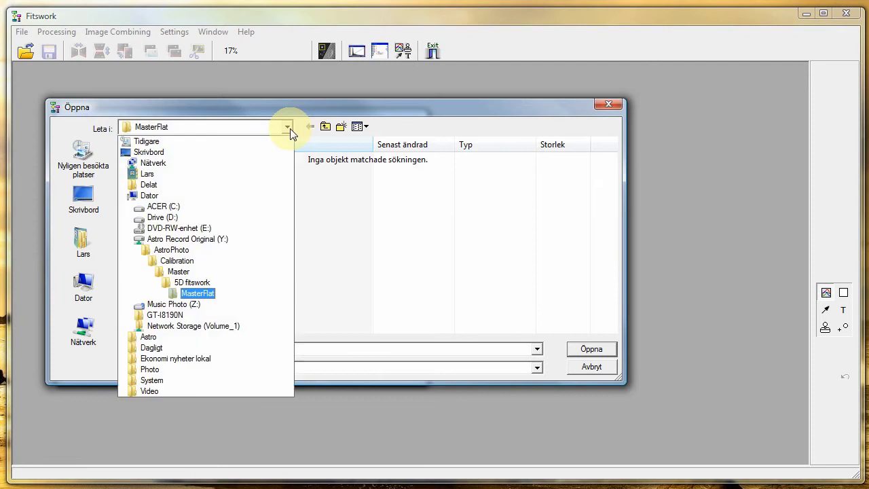
{"action": "left_click", "coordinate": [173, 217]}
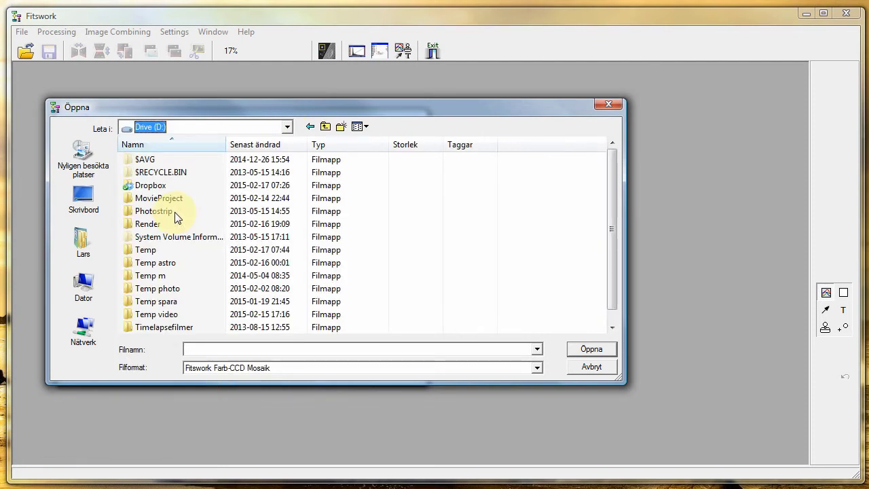
{"action": "left_click", "coordinate": [166, 268]}
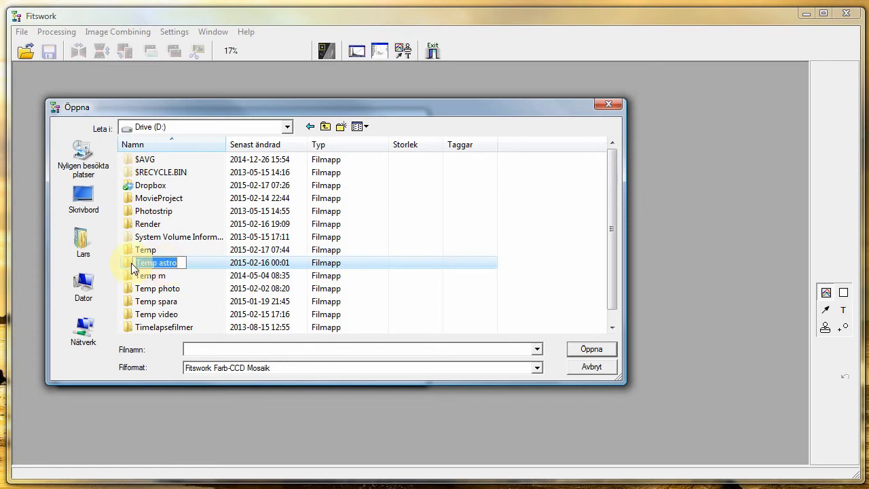
{"action": "double_click", "coordinate": [139, 264]}
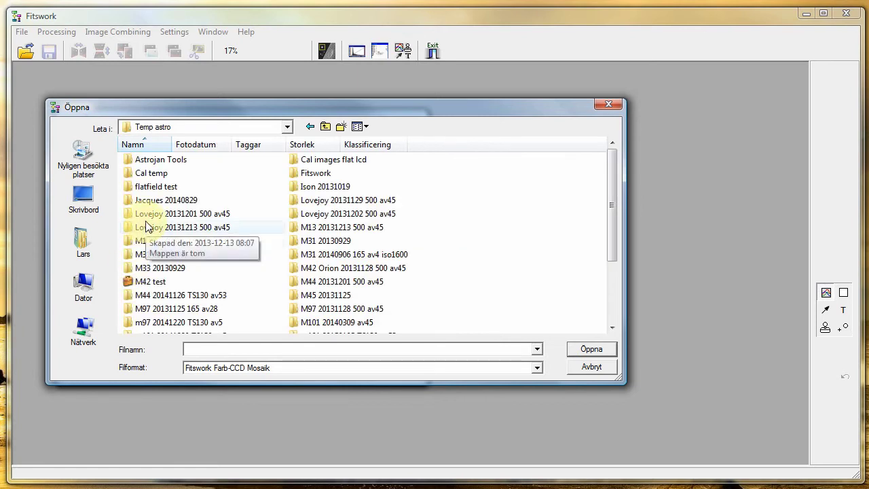
{"action": "double_click", "coordinate": [312, 173]}
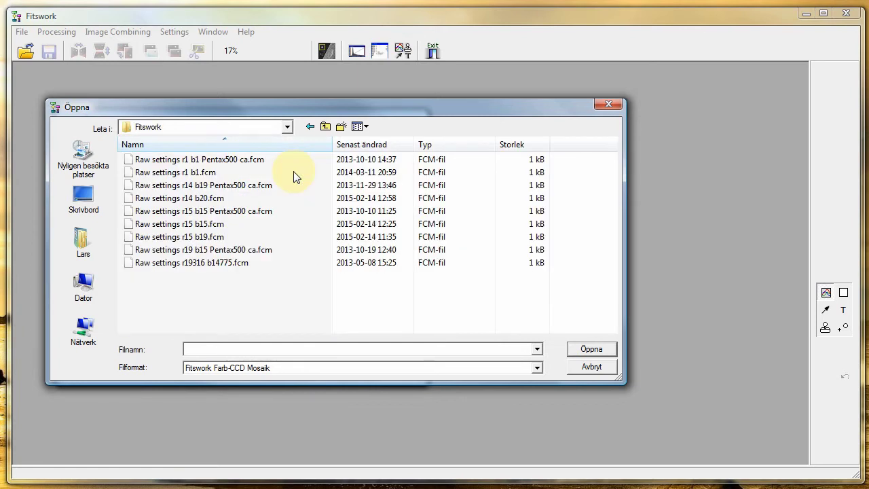
{"action": "left_click", "coordinate": [218, 201]}
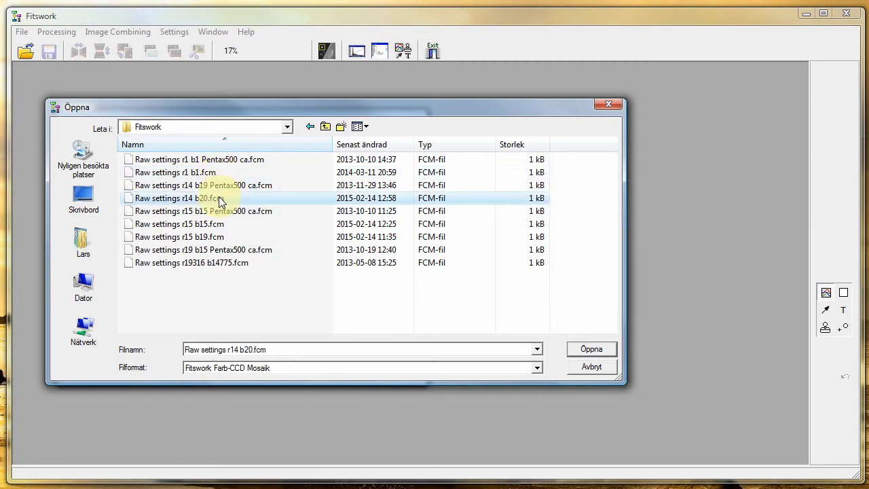
{"action": "left_click", "coordinate": [584, 356]}
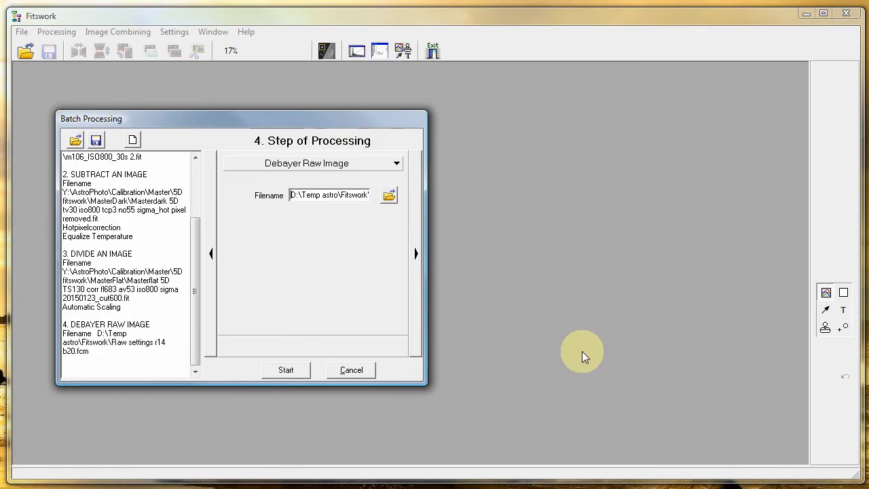
{"action": "left_click", "coordinate": [416, 254]}
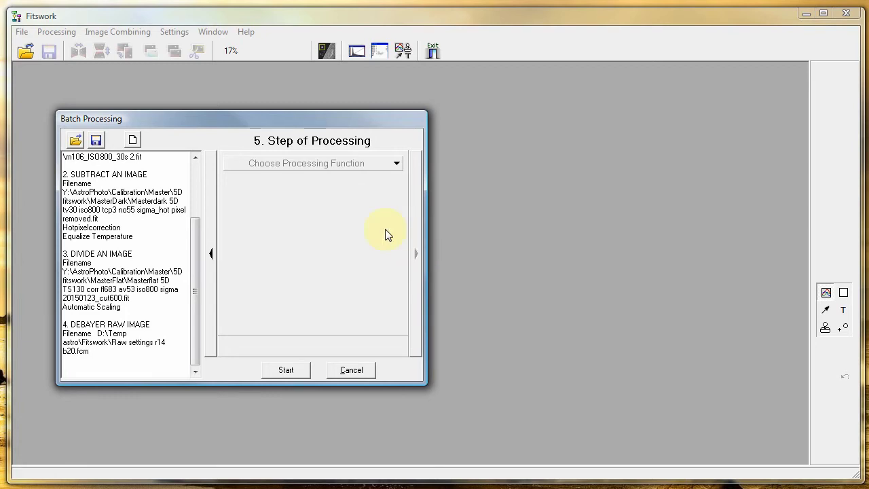
Add an Add to Destination Image batch step that aligns frames on multiple marked stars (Number of Marks M).
{"action": "left_click", "coordinate": [323, 165]}
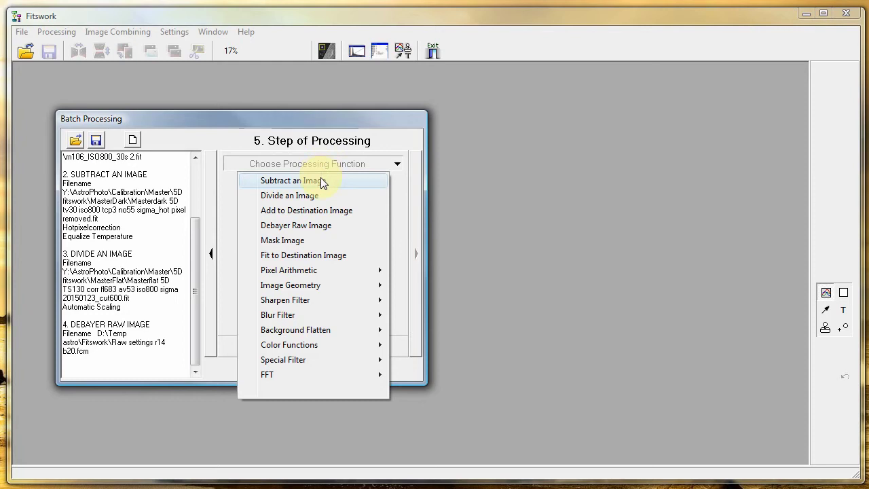
{"action": "left_click", "coordinate": [322, 212]}
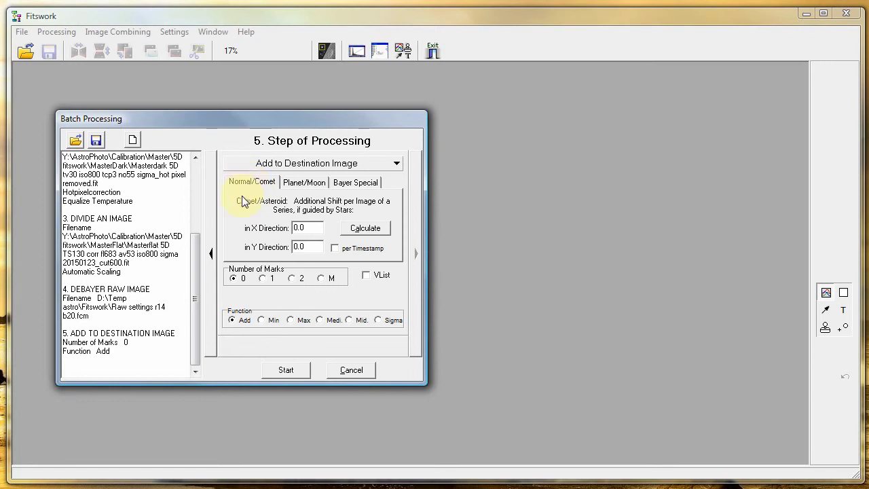
{"action": "left_click", "coordinate": [322, 279]}
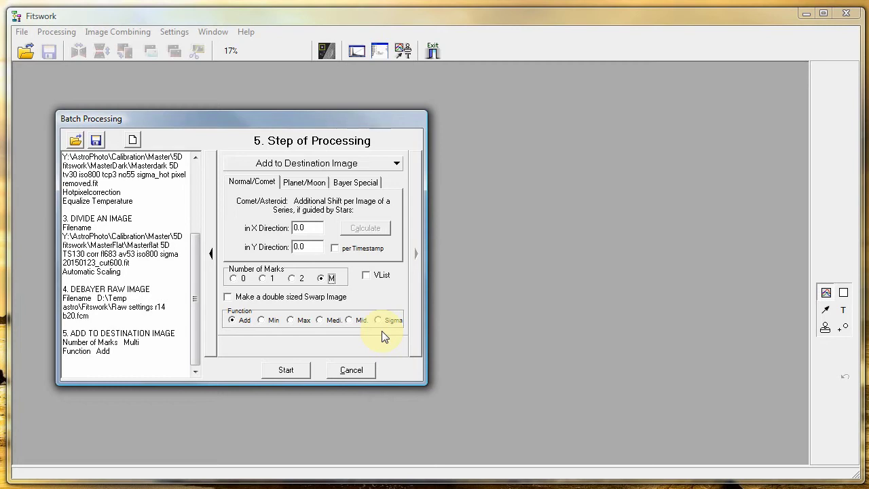
Start the batch run, raise the black point of frame 0028, and close the histogram.
{"action": "left_click", "coordinate": [285, 370]}
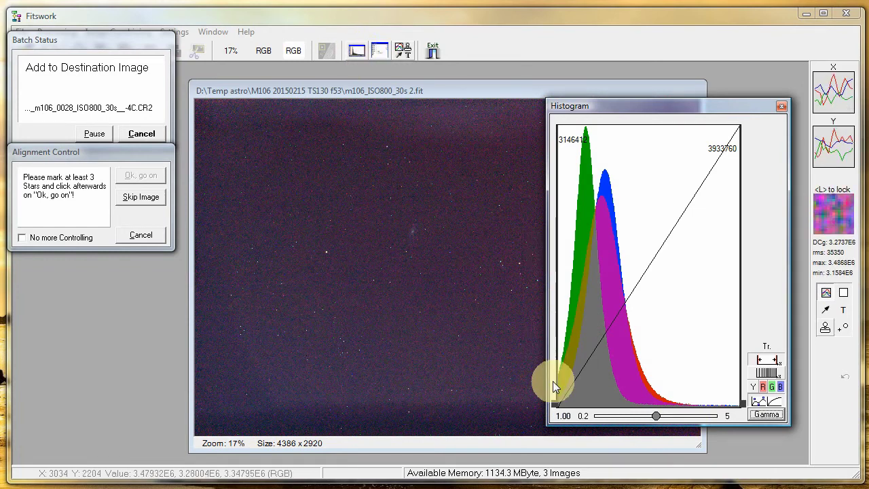
{"action": "left_click_drag", "start_coordinate": [557, 412], "coordinate": [536, 408]}
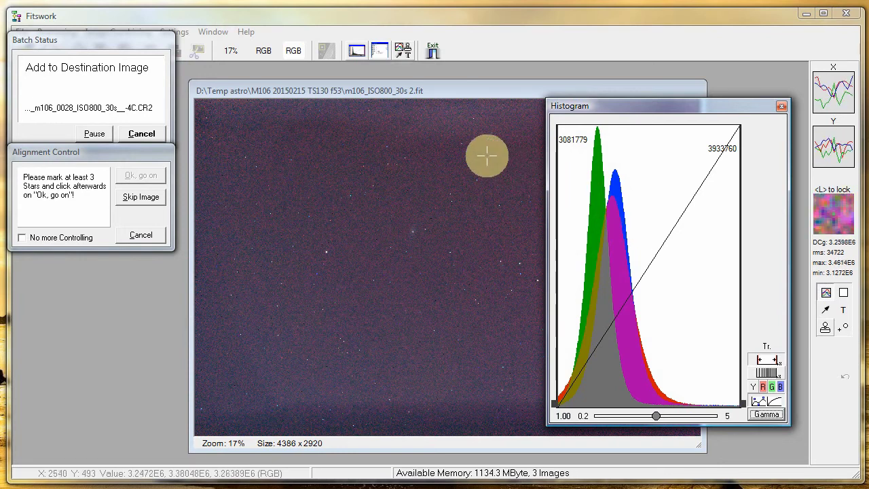
{"action": "left_click", "coordinate": [354, 52]}
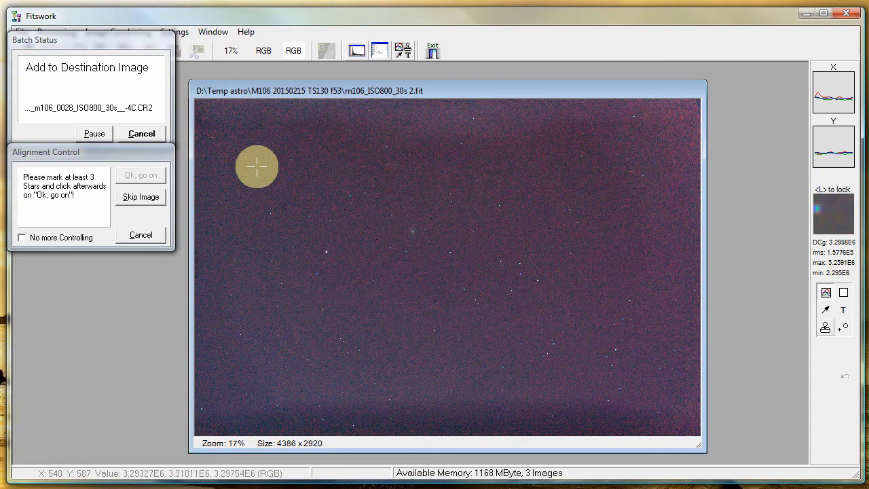
Zoom into frame 0028 and mark an alignment star near the top.
{"action": "scroll", "coordinate": [257, 166], "scroll_direction": "up", "scroll_amount": 2}
{"action": "scroll", "coordinate": [256, 166], "scroll_direction": "up", "scroll_amount": 2}
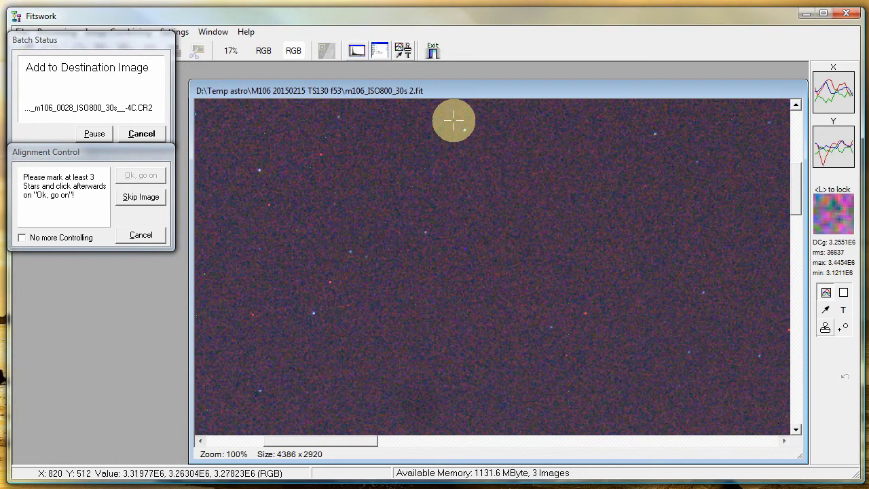
{"action": "left_click", "coordinate": [458, 127]}
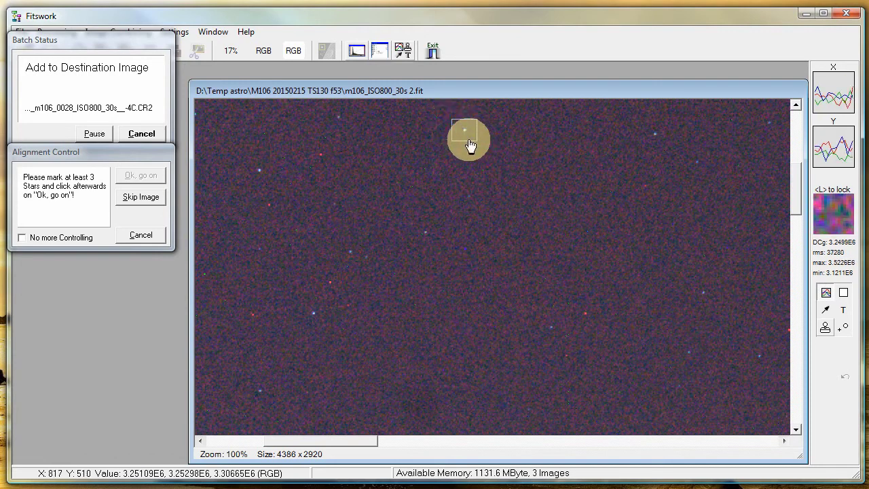
{"action": "scroll", "coordinate": [422, 171], "scroll_direction": "down", "scroll_amount": 3}
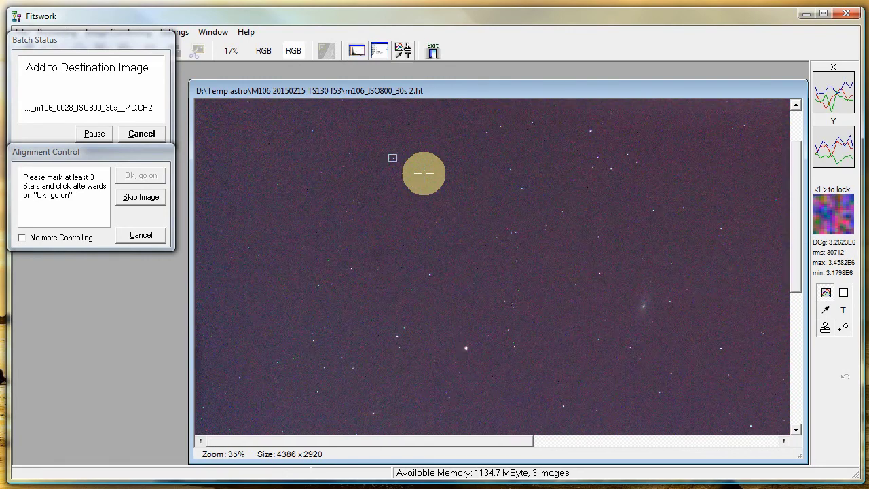
{"action": "scroll", "coordinate": [424, 174], "scroll_direction": "down", "scroll_amount": 1}
{"action": "scroll", "coordinate": [424, 174], "scroll_direction": "down", "scroll_amount": 1}
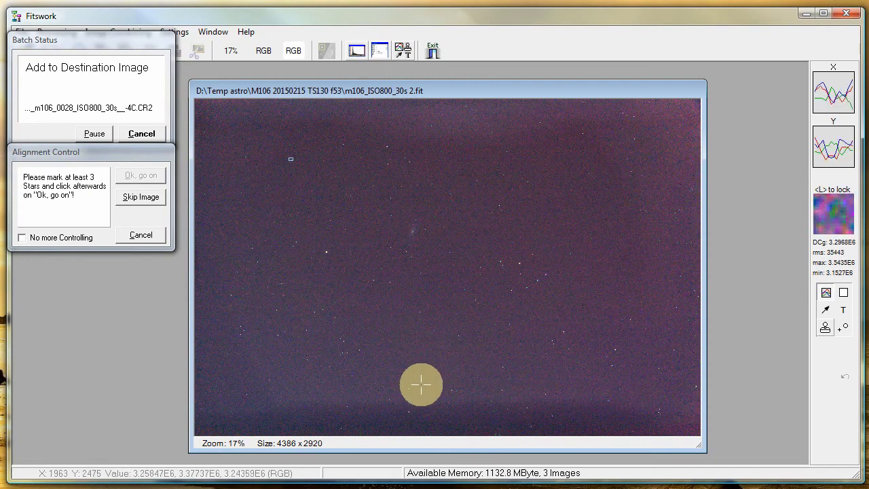
{"action": "scroll", "coordinate": [408, 393], "scroll_direction": "up", "scroll_amount": 2}
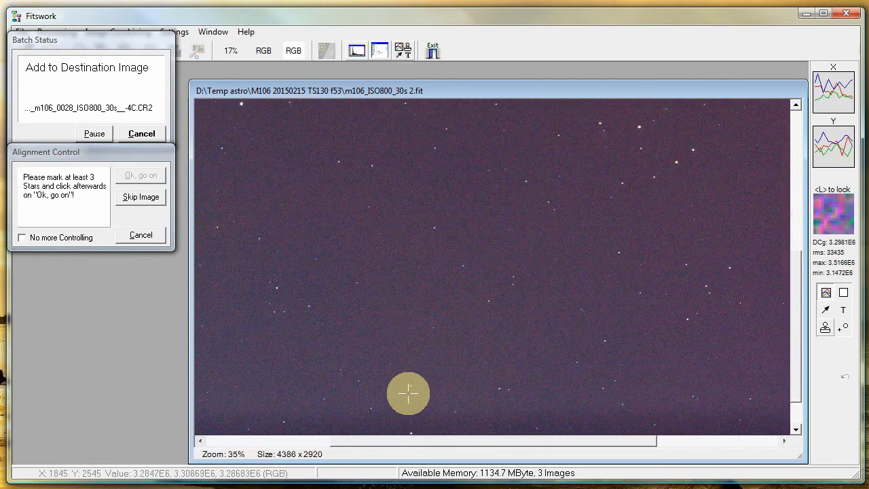
{"action": "scroll", "coordinate": [408, 394], "scroll_direction": "up", "scroll_amount": 1}
{"action": "scroll", "coordinate": [408, 393], "scroll_direction": "up", "scroll_amount": 2}
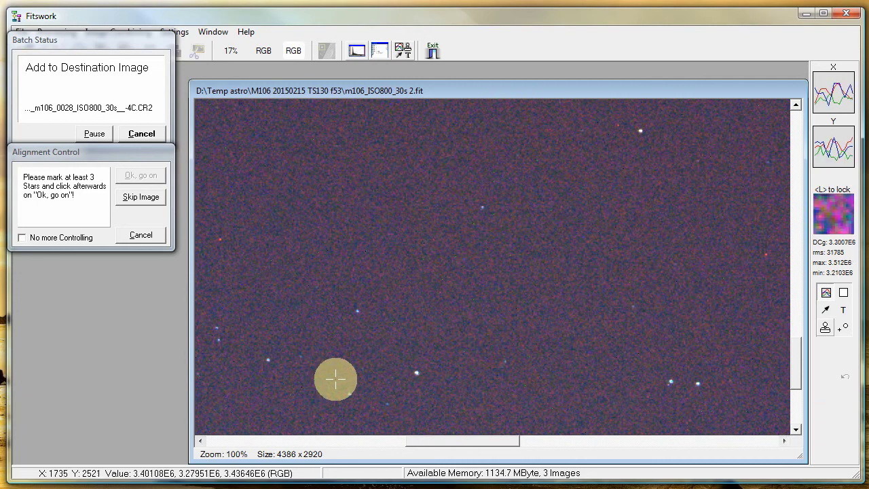
Mark three more alignment stars: lower left, frame centre, and a faint one near the galaxy.
{"action": "left_click_drag", "start_coordinate": [328, 375], "coordinate": [365, 407]}
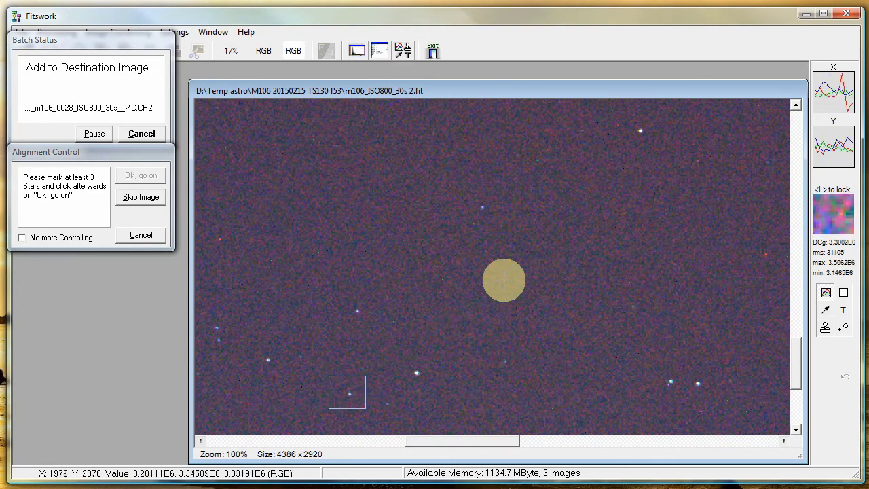
{"action": "scroll", "coordinate": [504, 281], "scroll_direction": "down", "scroll_amount": 1}
{"action": "scroll", "coordinate": [504, 281], "scroll_direction": "down", "scroll_amount": 3}
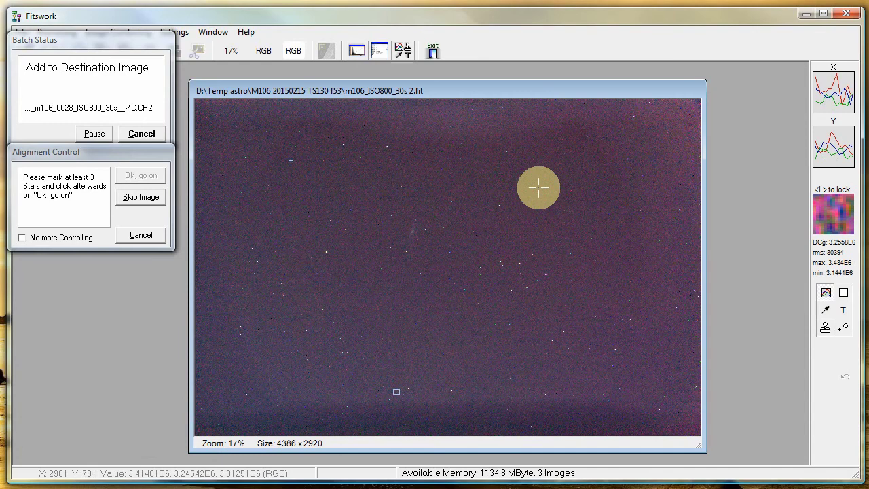
{"action": "scroll", "coordinate": [533, 178], "scroll_direction": "up", "scroll_amount": 3}
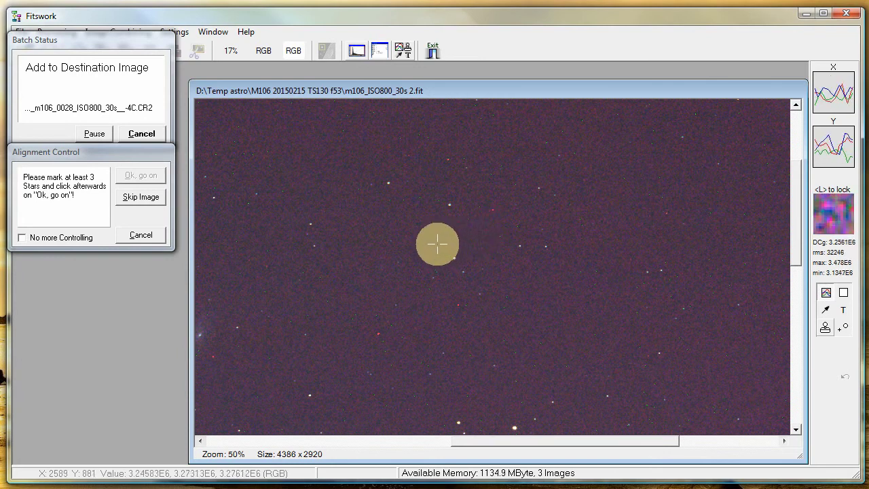
{"action": "left_click_drag", "start_coordinate": [437, 244], "coordinate": [468, 268]}
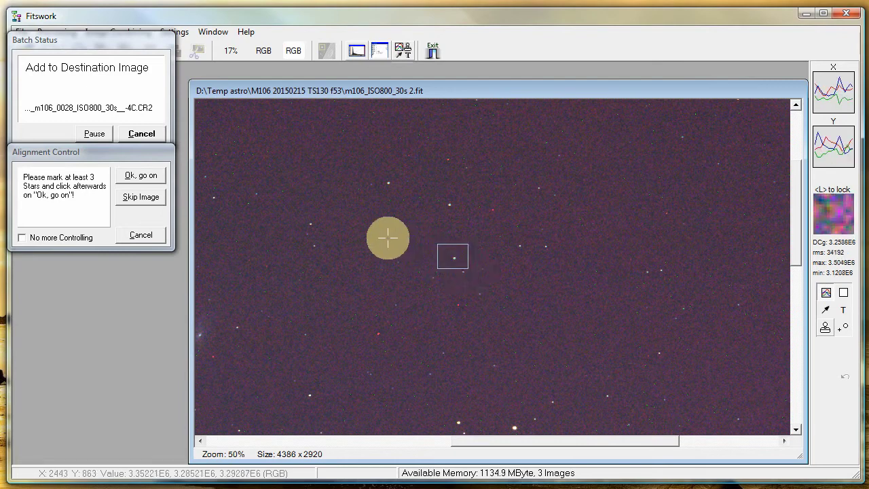
{"action": "scroll", "coordinate": [387, 238], "scroll_direction": "down", "scroll_amount": 2}
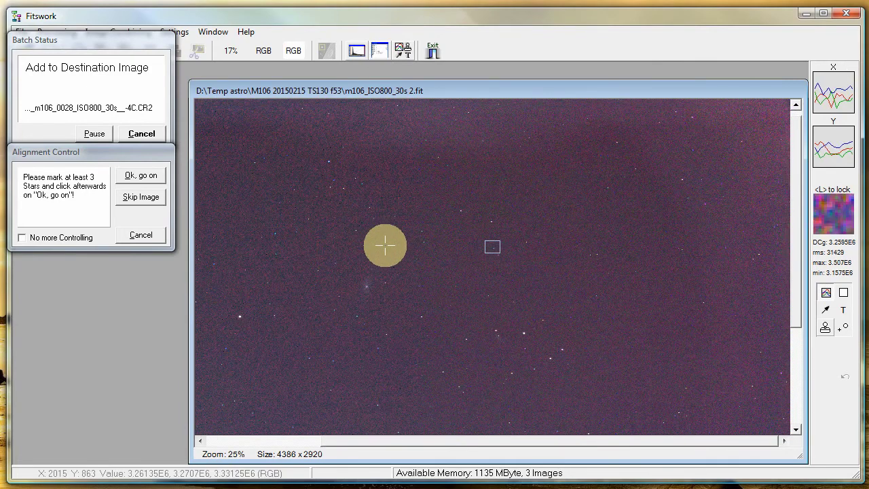
{"action": "scroll", "coordinate": [354, 299], "scroll_direction": "up", "scroll_amount": 4}
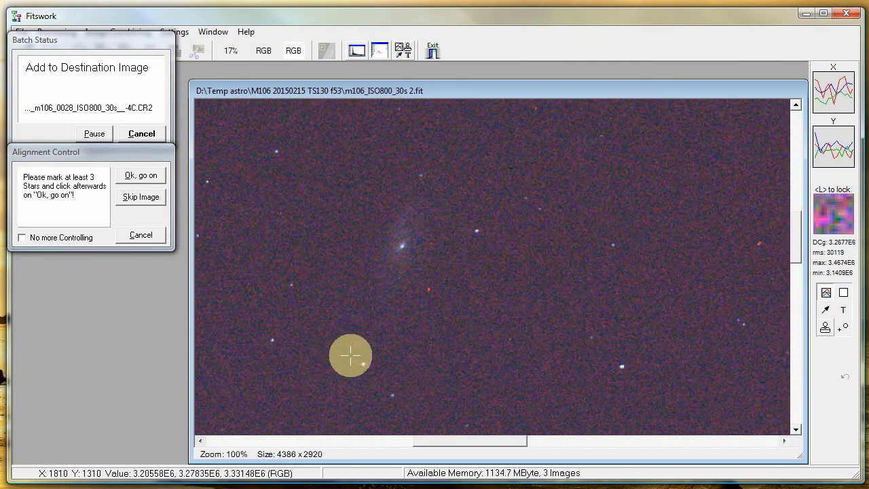
{"action": "left_click", "coordinate": [269, 338]}
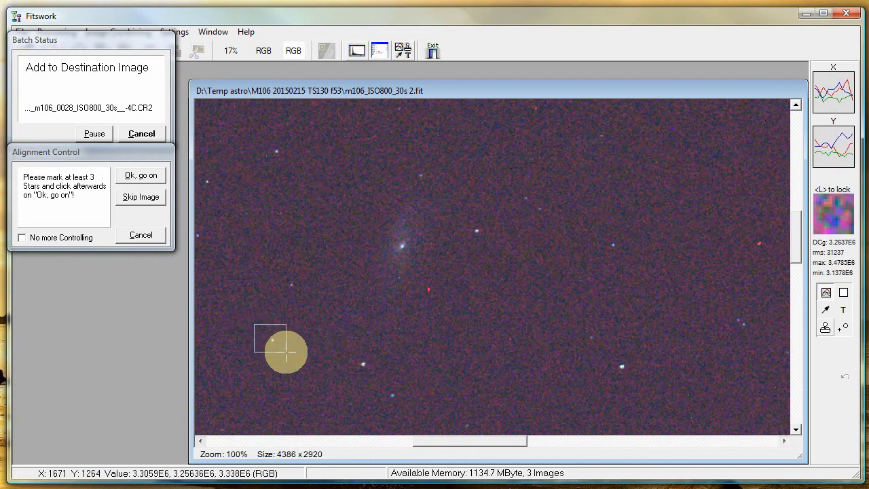
{"action": "scroll", "coordinate": [455, 304], "scroll_direction": "down", "scroll_amount": 1}
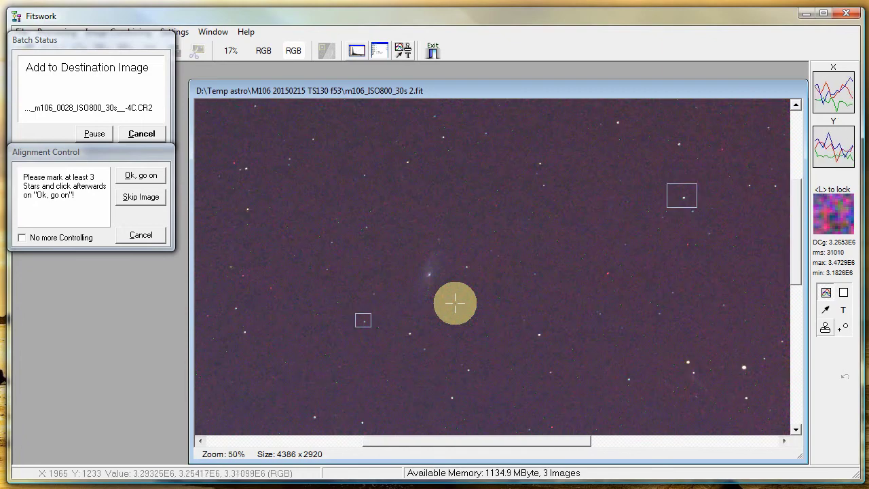
{"action": "scroll", "coordinate": [455, 303], "scroll_direction": "down", "scroll_amount": 1}
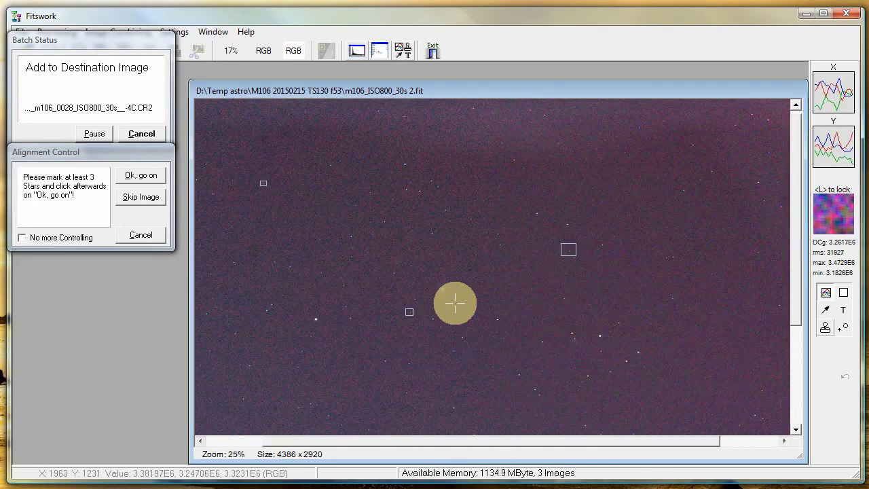
{"action": "scroll", "coordinate": [453, 304], "scroll_direction": "down", "scroll_amount": 1}
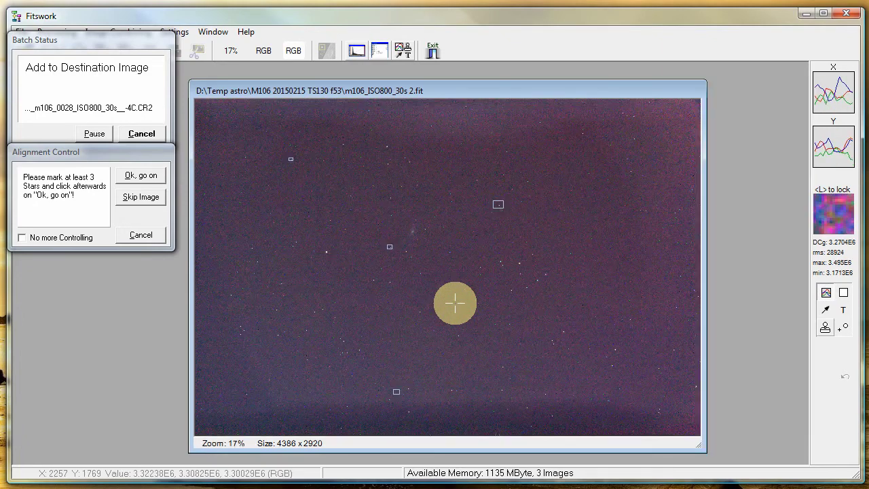
{"action": "scroll", "coordinate": [503, 234], "scroll_direction": "up", "scroll_amount": 1}
{"action": "scroll", "coordinate": [482, 187], "scroll_direction": "up", "scroll_amount": 2}
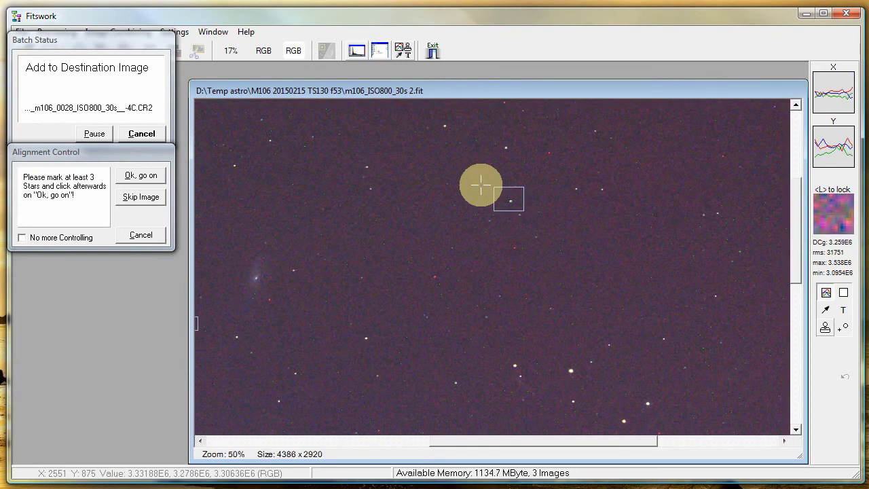
Remove the misplaced star selection and mark a different star in its place.
{"action": "right_click", "coordinate": [515, 203]}
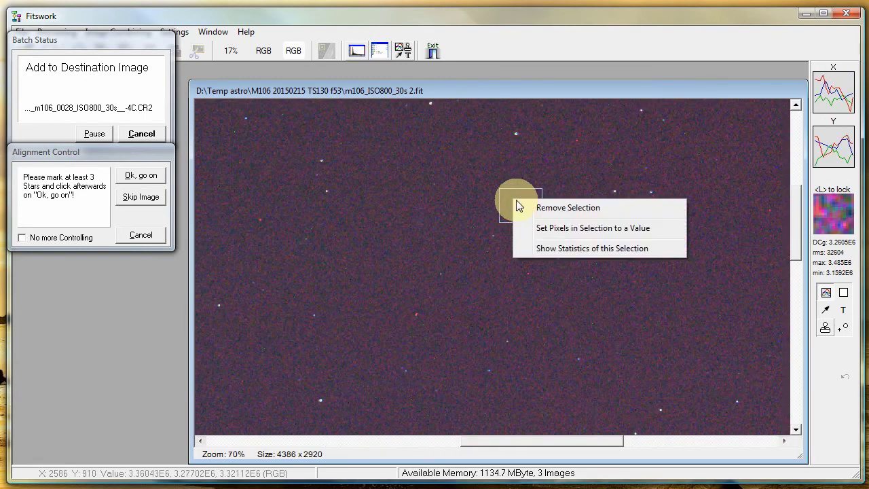
{"action": "left_click", "coordinate": [554, 209]}
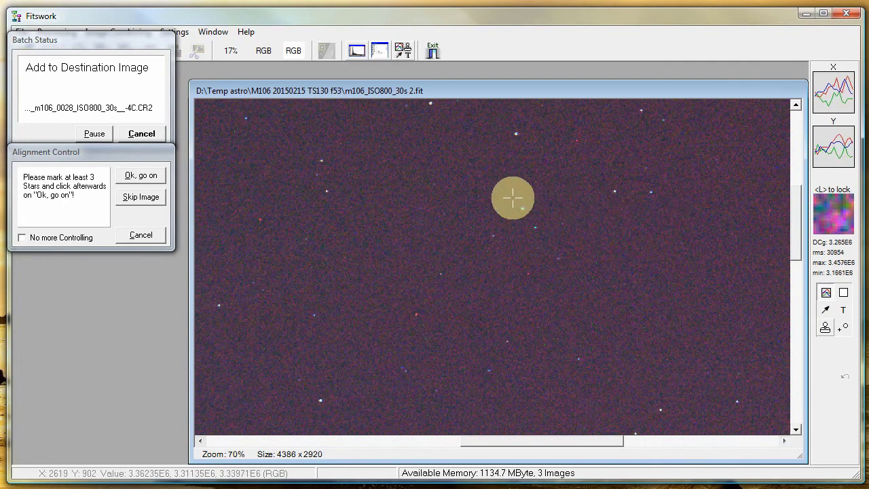
{"action": "left_click_drag", "start_coordinate": [512, 198], "coordinate": [509, 221]}
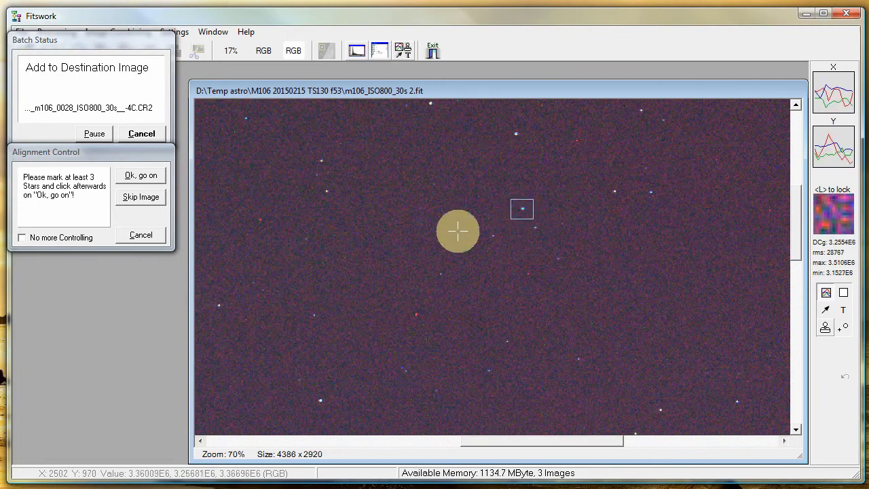
{"action": "scroll", "coordinate": [458, 231], "scroll_direction": "down", "scroll_amount": 3}
{"action": "scroll", "coordinate": [458, 231], "scroll_direction": "down", "scroll_amount": 1}
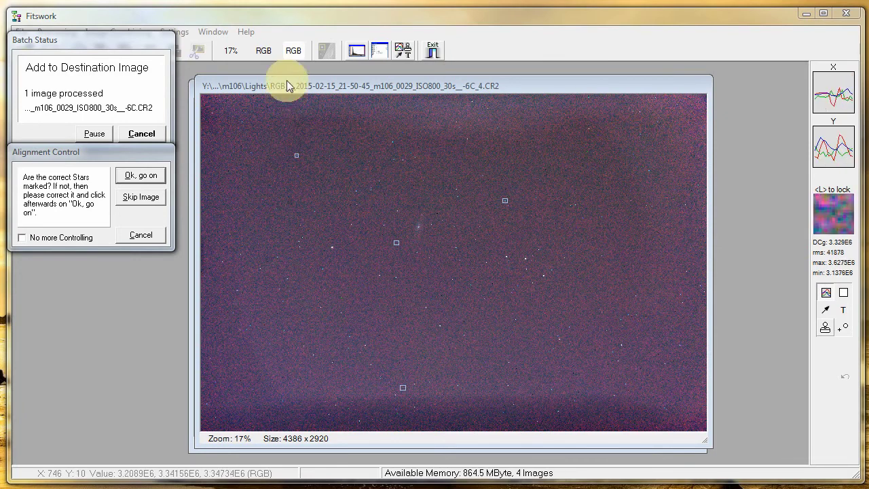
Inspect the marked alignment stars, then enable No more Controlling for all following images.
{"action": "scroll", "coordinate": [284, 145], "scroll_direction": "up", "scroll_amount": 2}
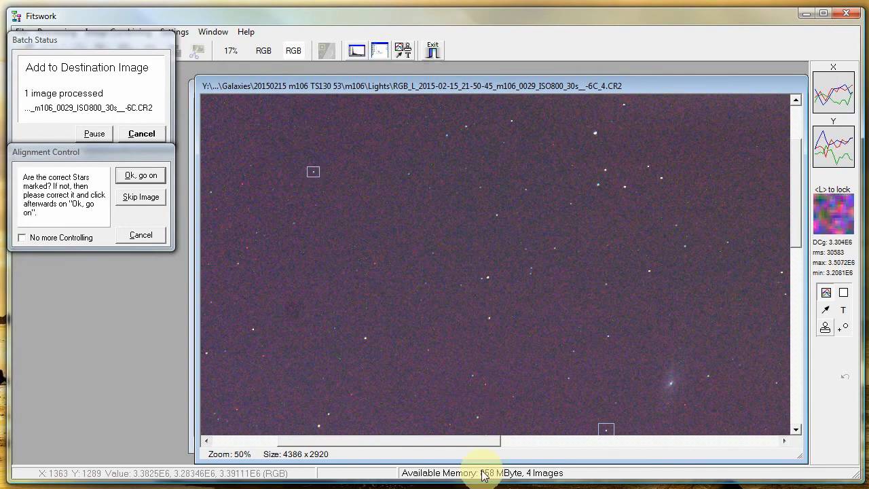
{"action": "left_click_drag", "start_coordinate": [462, 442], "coordinate": [565, 446]}
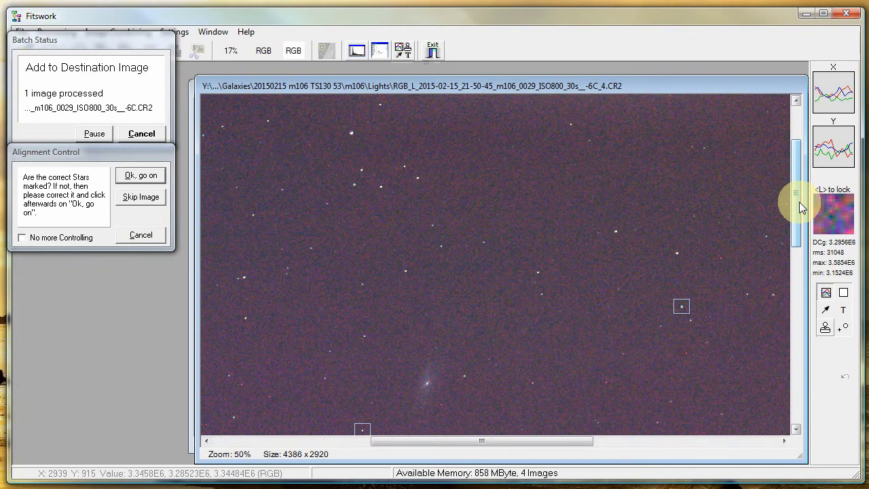
{"action": "left_click_drag", "start_coordinate": [795, 201], "coordinate": [812, 365]}
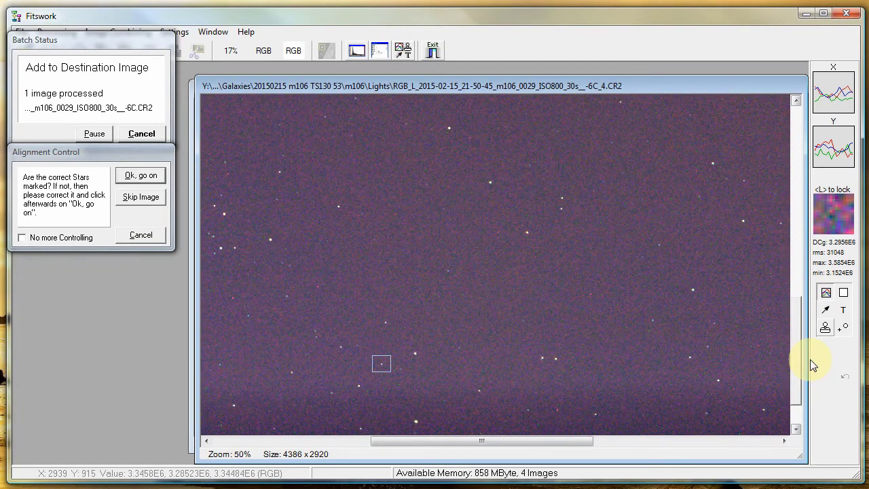
{"action": "scroll", "coordinate": [497, 236], "scroll_direction": "down", "scroll_amount": 1}
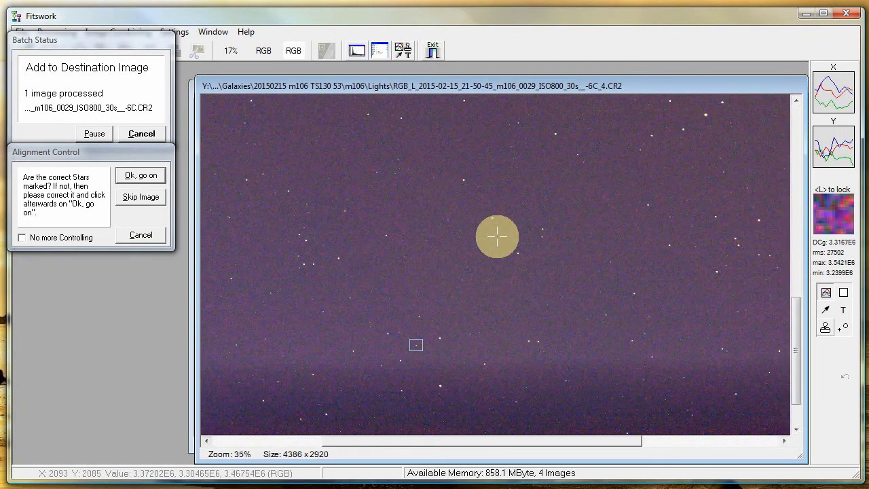
{"action": "scroll", "coordinate": [497, 235], "scroll_direction": "down", "scroll_amount": 1}
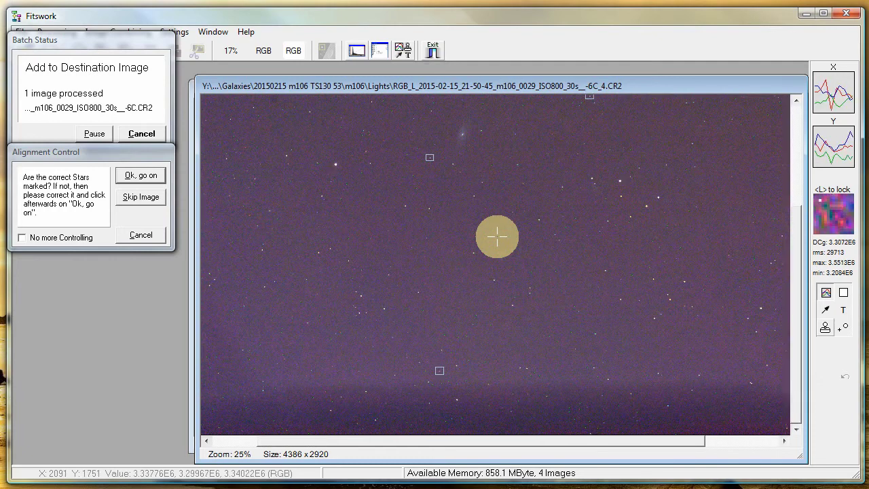
{"action": "scroll", "coordinate": [497, 235], "scroll_direction": "down", "scroll_amount": 1}
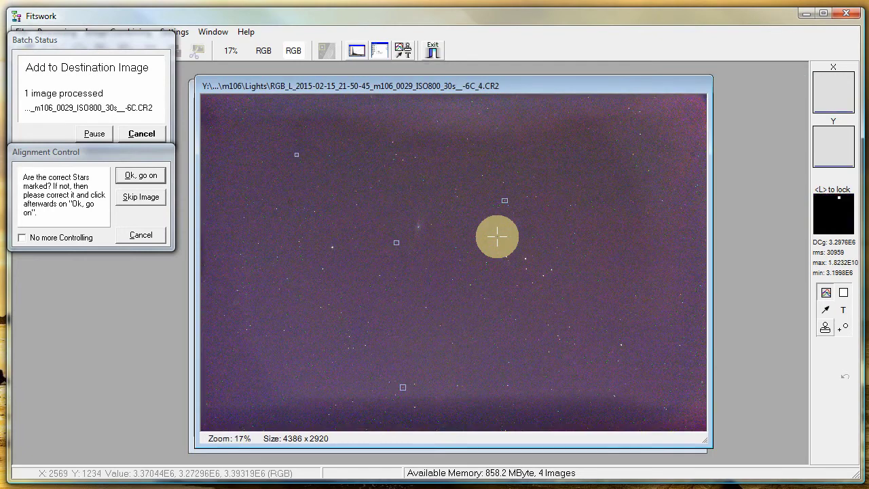
{"action": "left_click", "coordinate": [21, 239]}
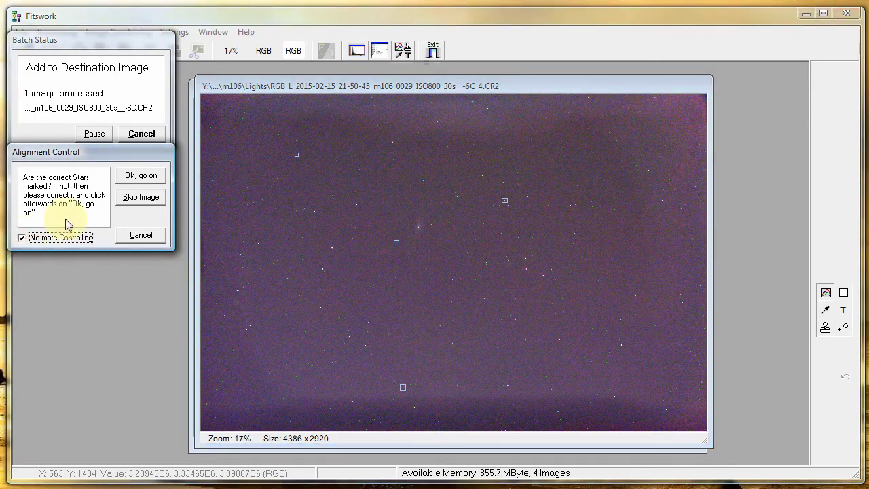
Accept the marked stars, answering Yes to alignment-problem warnings and to strict verification.
{"action": "left_click", "coordinate": [131, 176]}
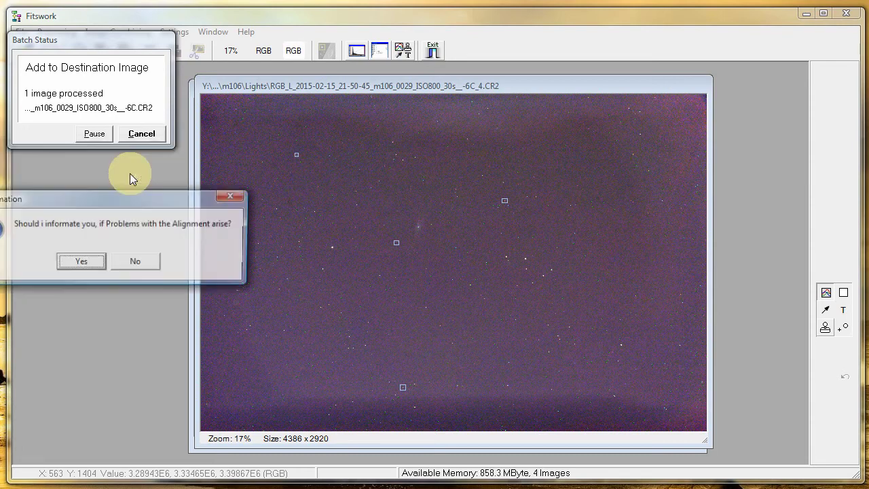
{"action": "left_click", "coordinate": [82, 265]}
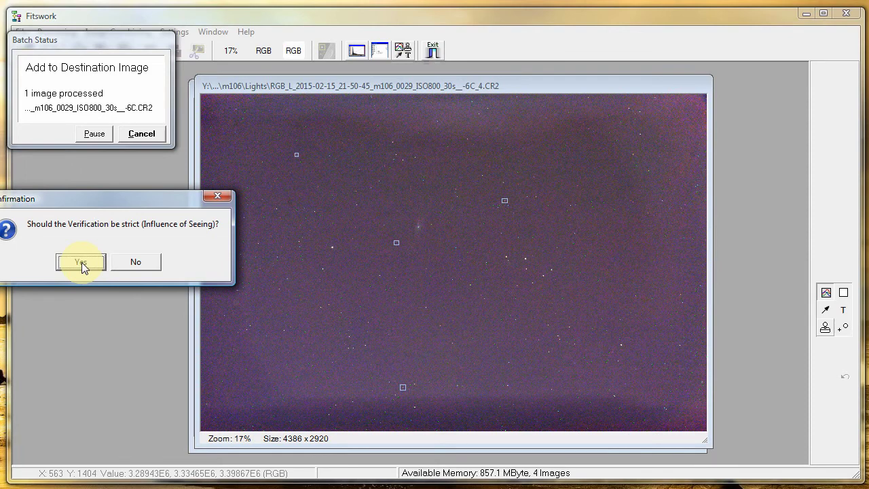
{"action": "left_click", "coordinate": [81, 264]}
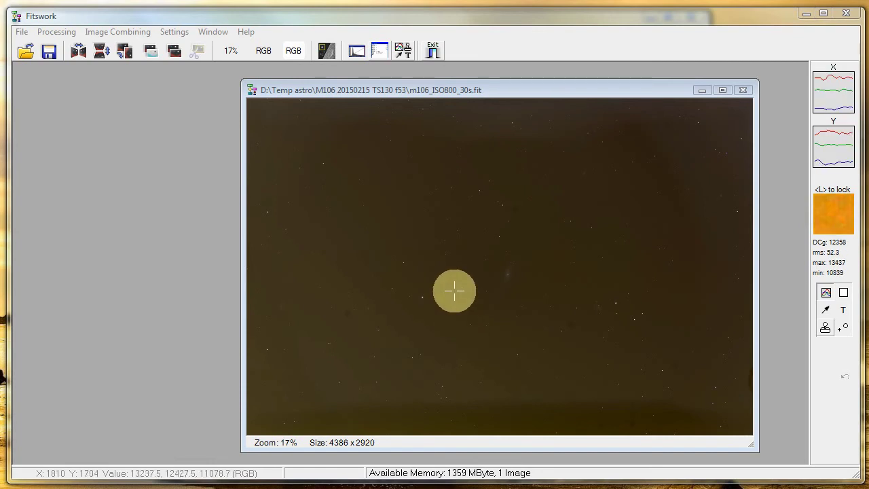
Set a 15x15 background area as black level and the galaxy core pixel as white level.
{"action": "right_click", "coordinate": [455, 270]}
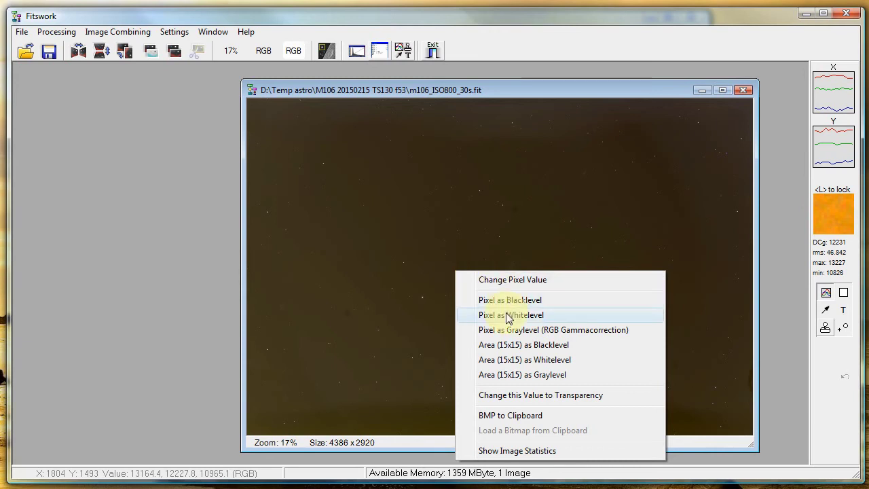
{"action": "left_click", "coordinate": [512, 348]}
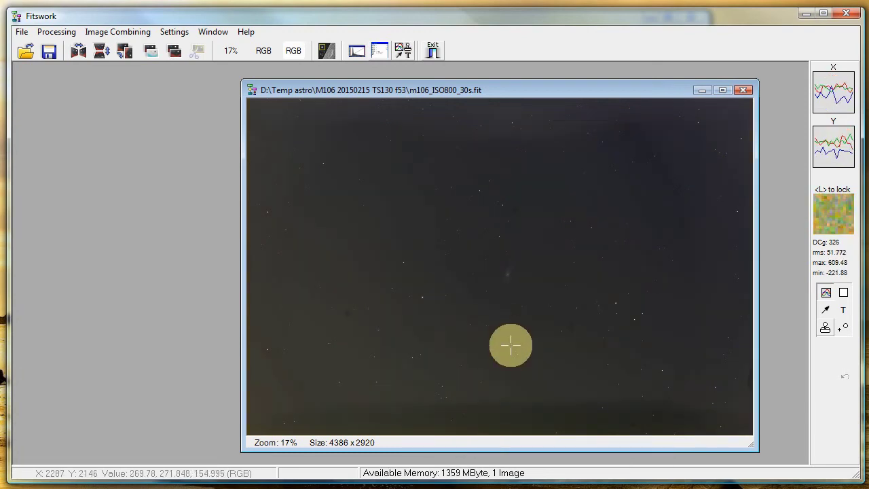
{"action": "scroll", "coordinate": [506, 278], "scroll_direction": "up", "scroll_amount": 5}
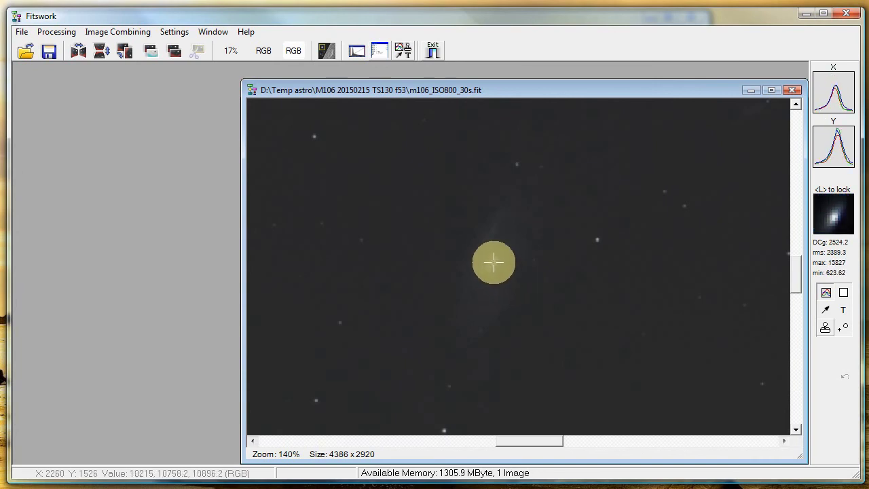
{"action": "right_click", "coordinate": [495, 264]}
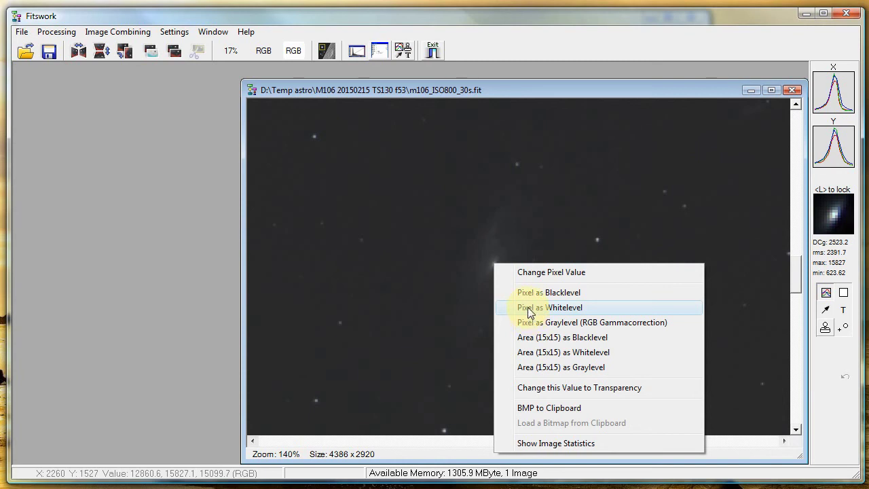
{"action": "left_click", "coordinate": [530, 309]}
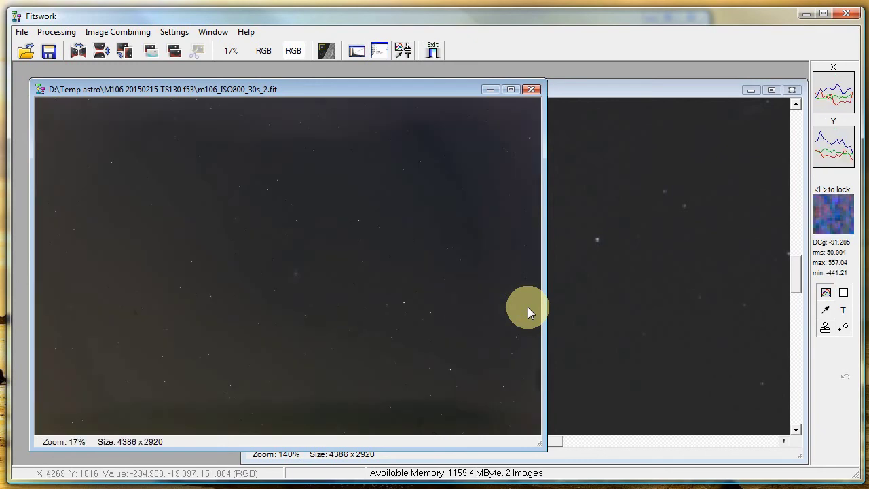
{"action": "left_click_drag", "start_coordinate": [349, 89], "coordinate": [538, 83]}
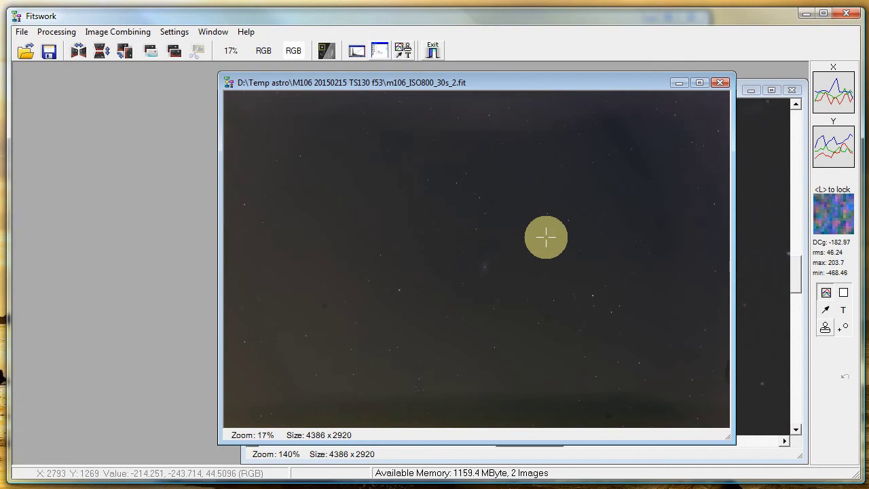
{"action": "left_click", "coordinate": [60, 32]}
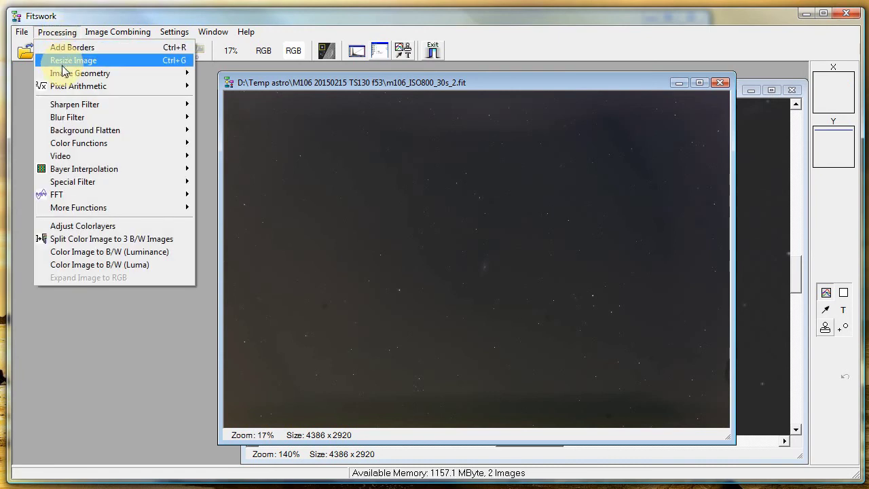
{"action": "mouse_move", "coordinate": [64, 75]}
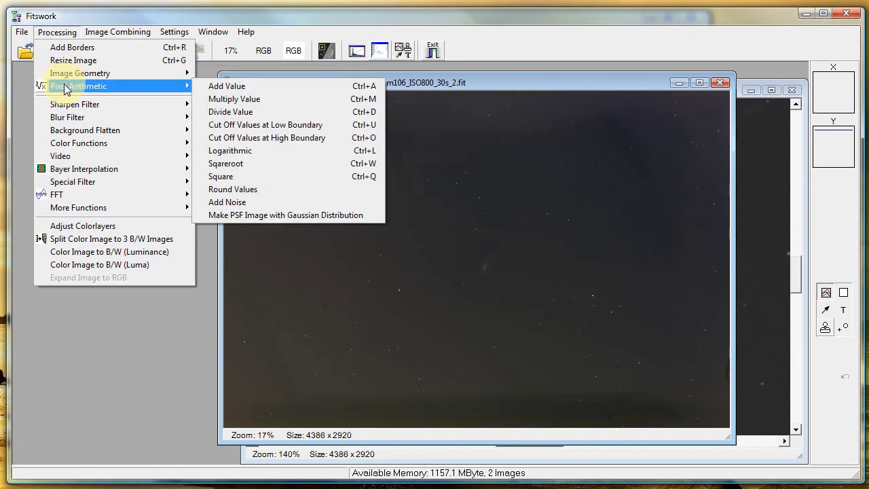
{"action": "mouse_move", "coordinate": [71, 106]}
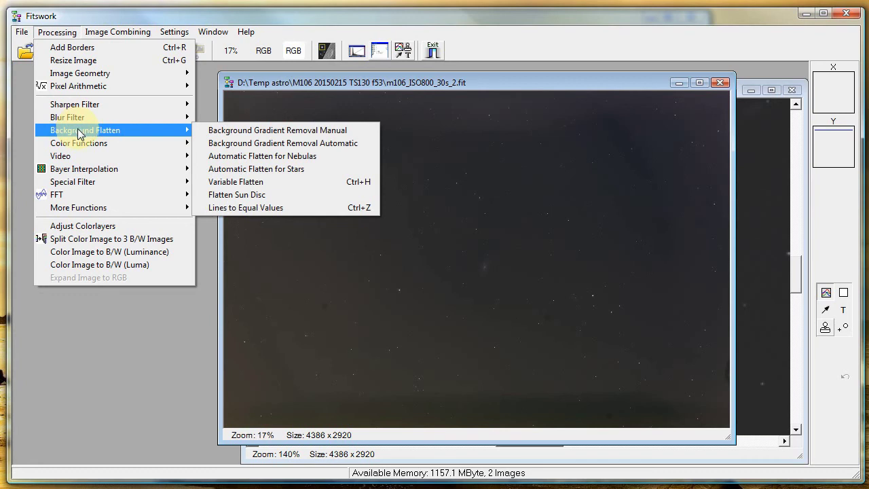
{"action": "mouse_move", "coordinate": [86, 147]}
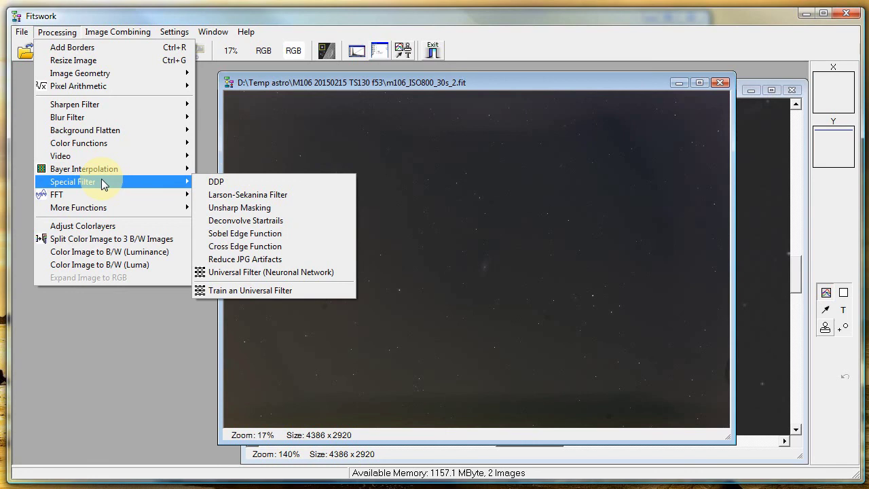
{"action": "mouse_move", "coordinate": [109, 197]}
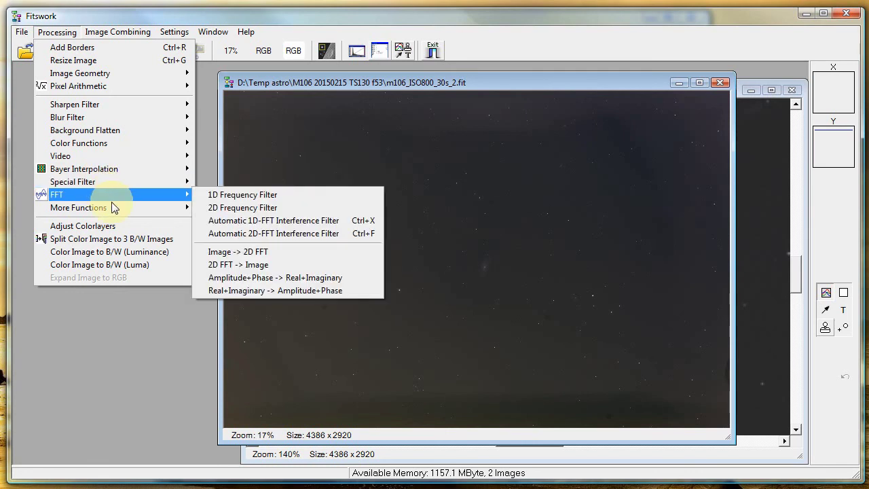
{"action": "mouse_move", "coordinate": [116, 212]}
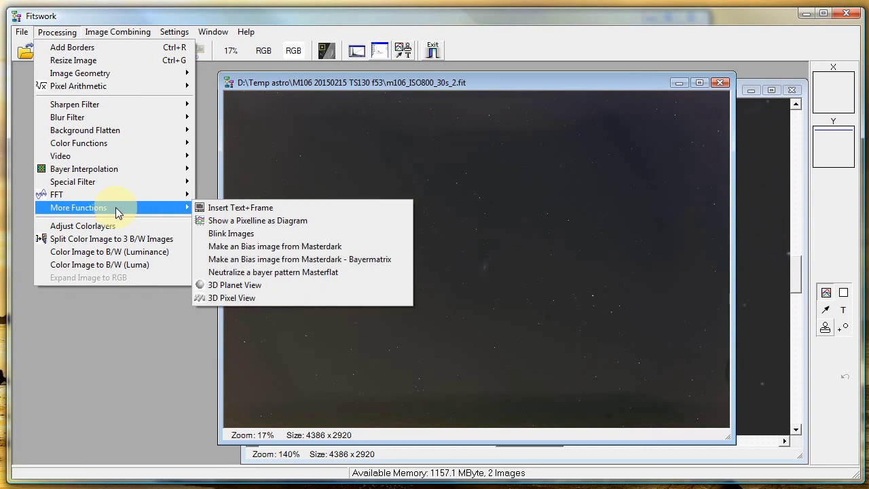
{"action": "left_click", "coordinate": [116, 315]}
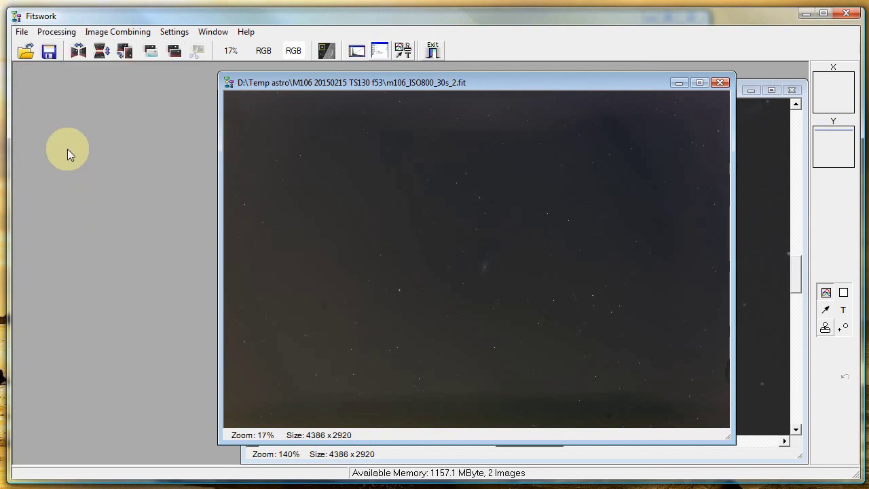
Save the balanced image as m106_ISO800_30s_2.fit in FITS format, 32 bit Floating Point.
{"action": "left_click", "coordinate": [52, 47]}
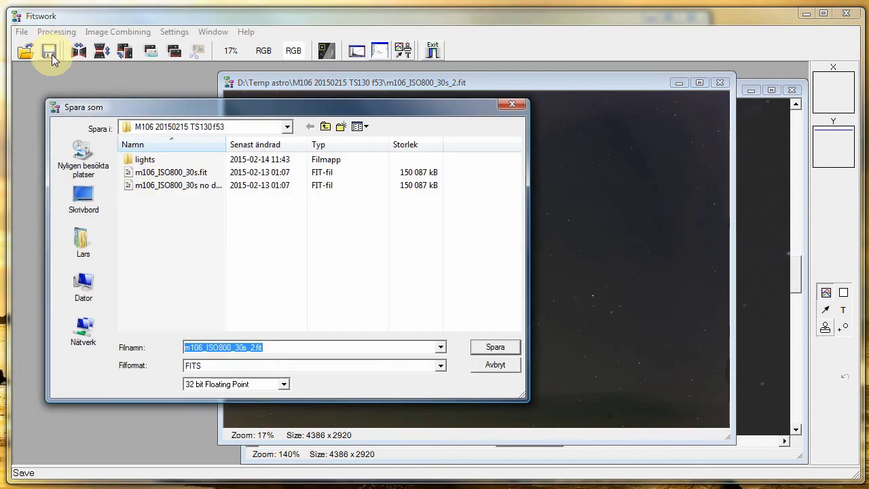
{"action": "left_click", "coordinate": [441, 367]}
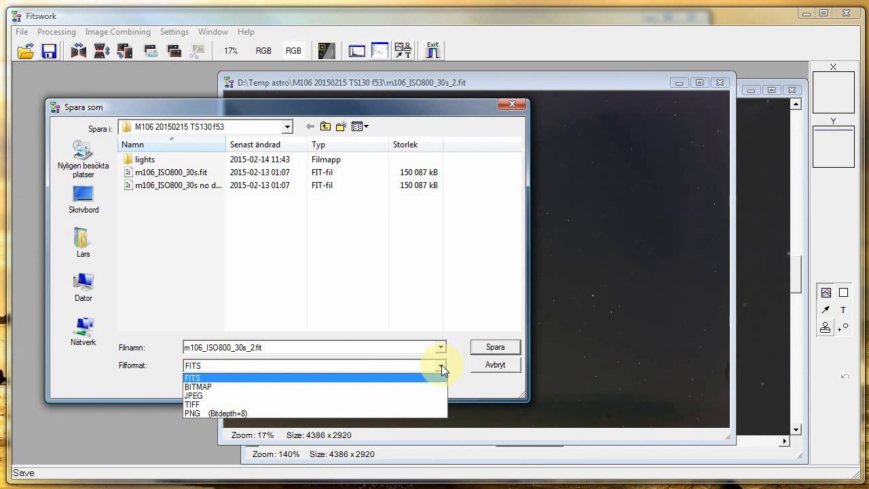
{"action": "left_click", "coordinate": [442, 367]}
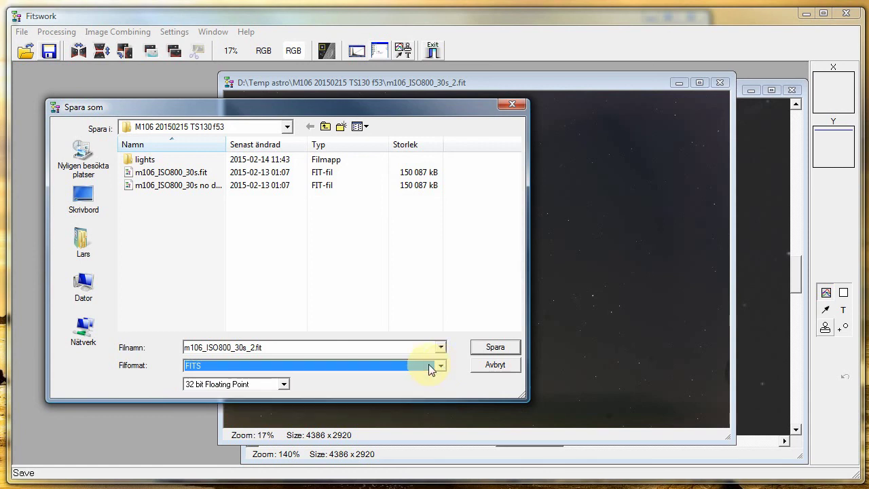
{"action": "left_click", "coordinate": [282, 385]}
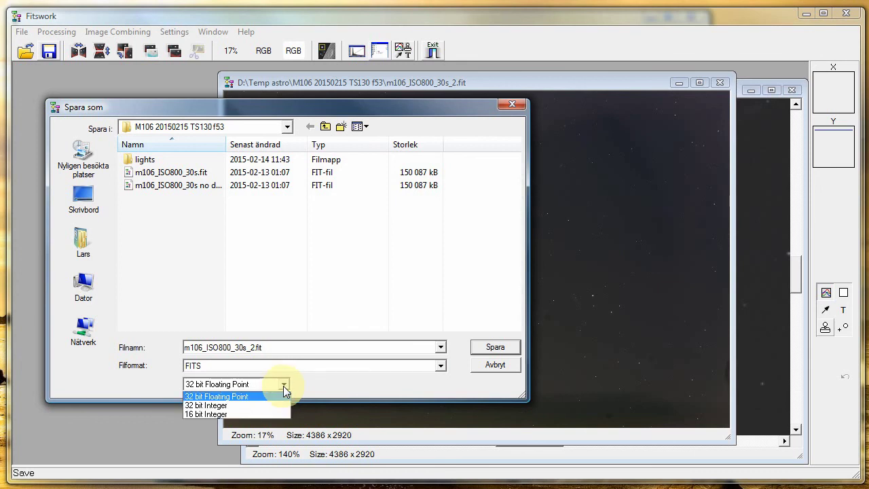
{"action": "left_click", "coordinate": [283, 386]}
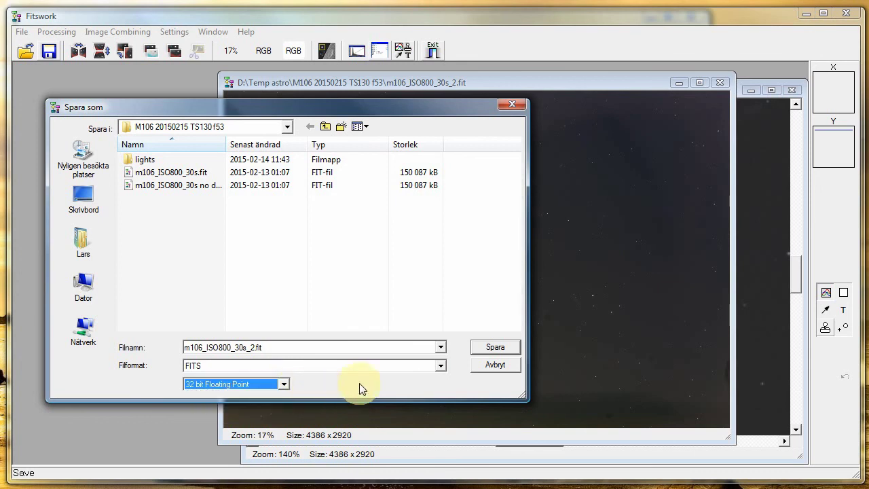
{"action": "left_click", "coordinate": [479, 346]}
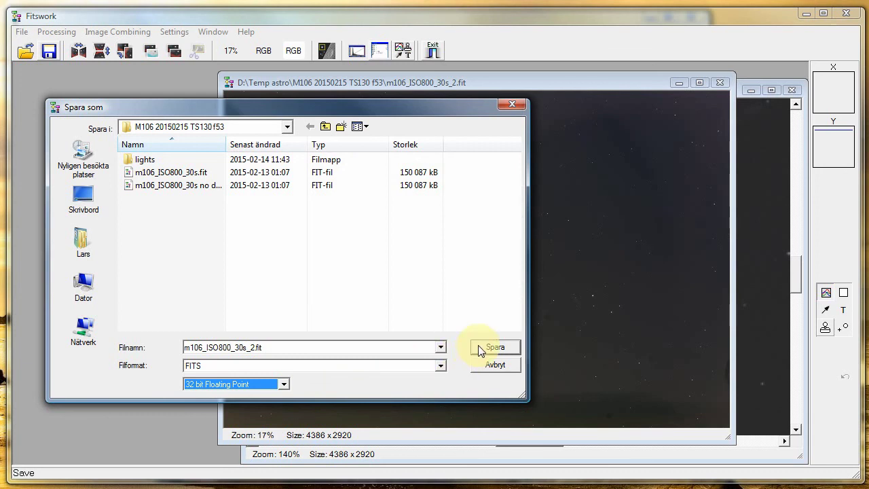